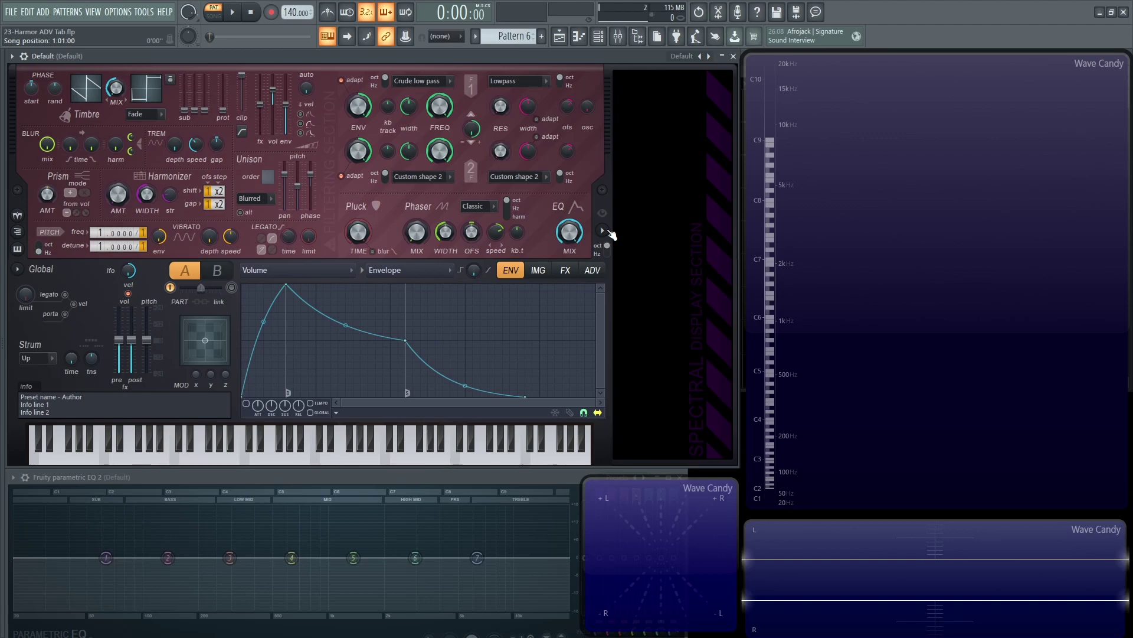
Step: Show the advanced settings, swap Local EQ with Volume Art in part A's unit order, and compare it with part B
left_click(593, 270)
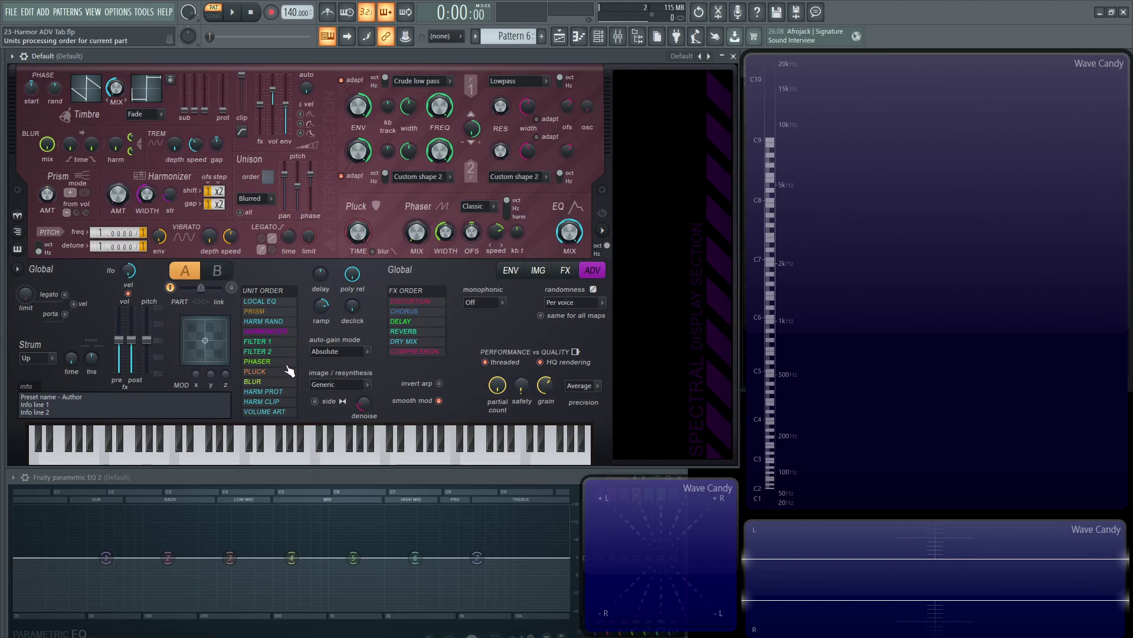
left_click_drag(280, 310, 279, 319)
left_click(182, 274)
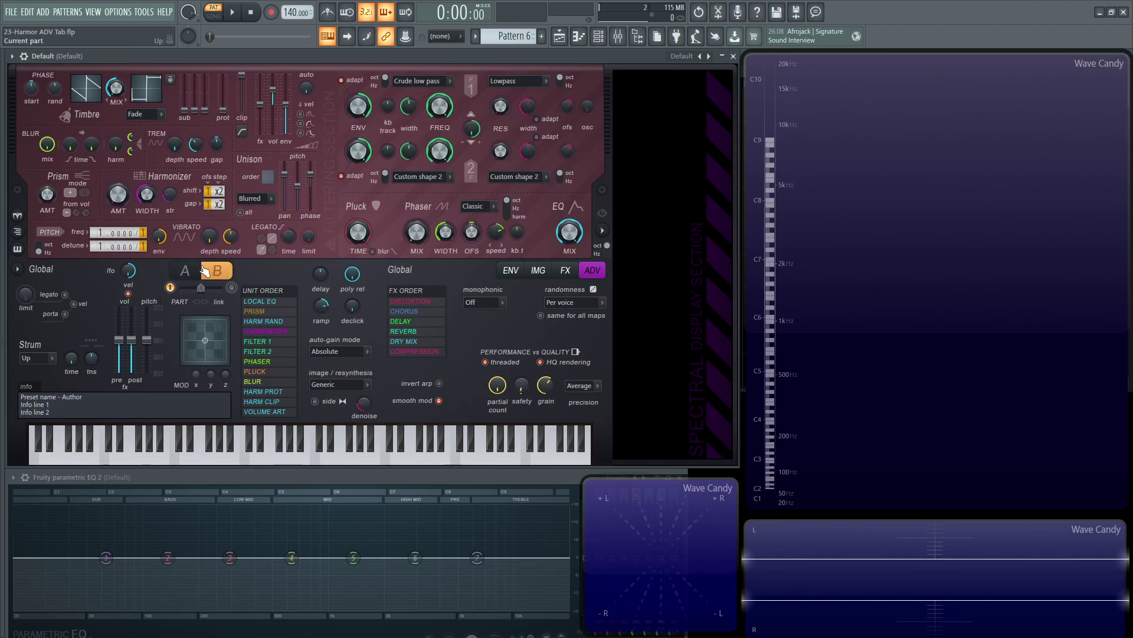
left_click(205, 271)
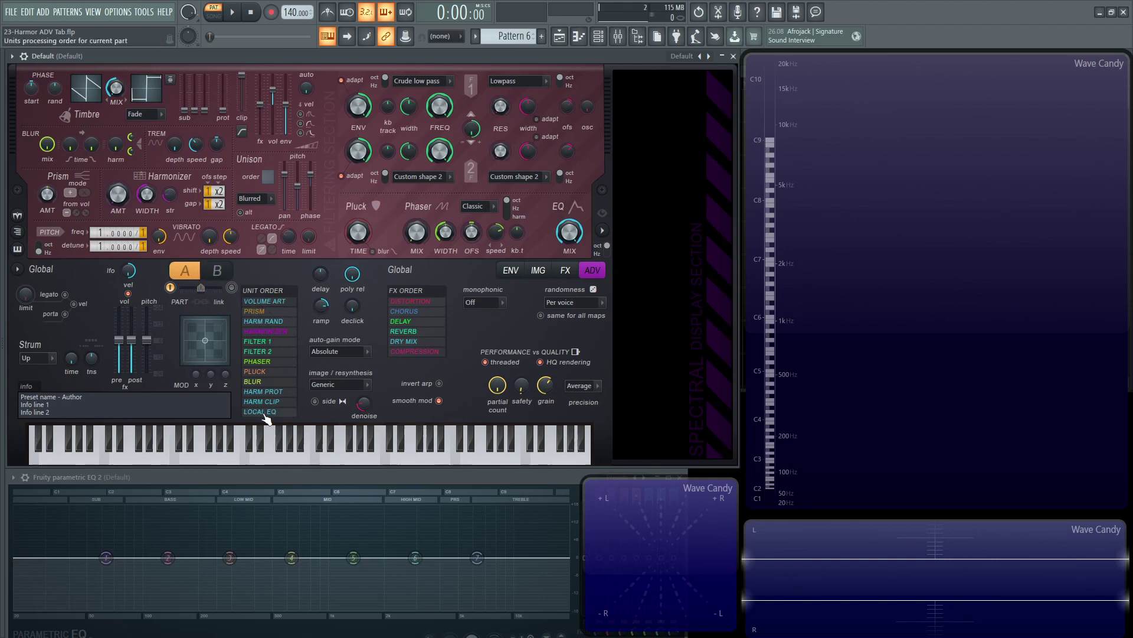
Step: Return Local EQ to the start of part A's unit order and try placing it after Prism in part B, comparing both parts
left_click_drag(265, 417, 267, 318)
left_click(219, 273)
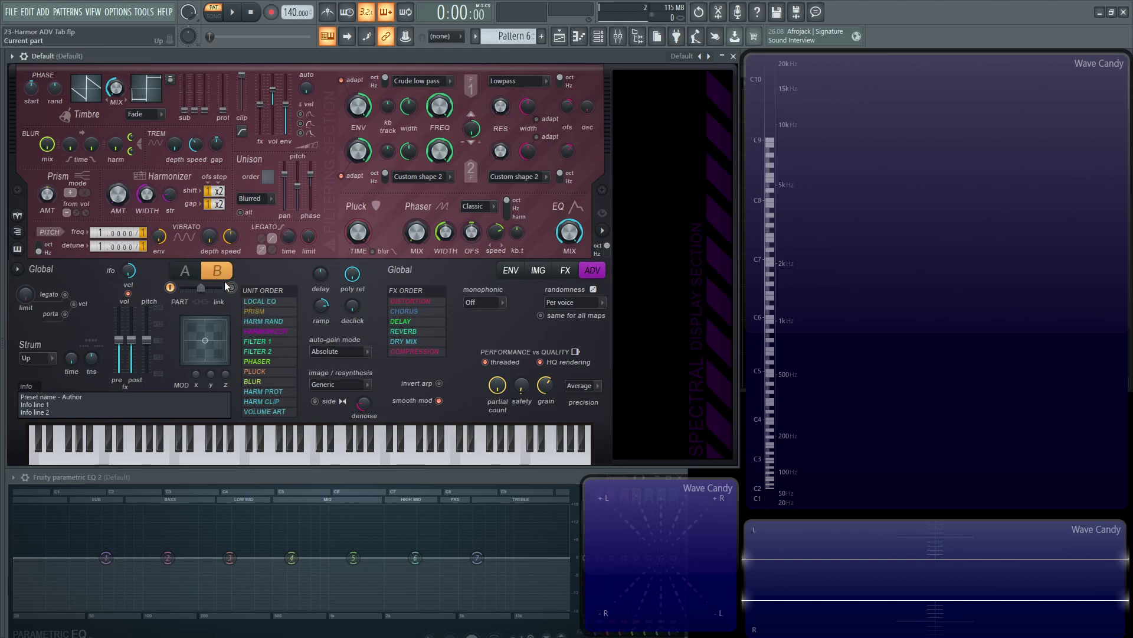
left_click_drag(281, 307, 282, 319)
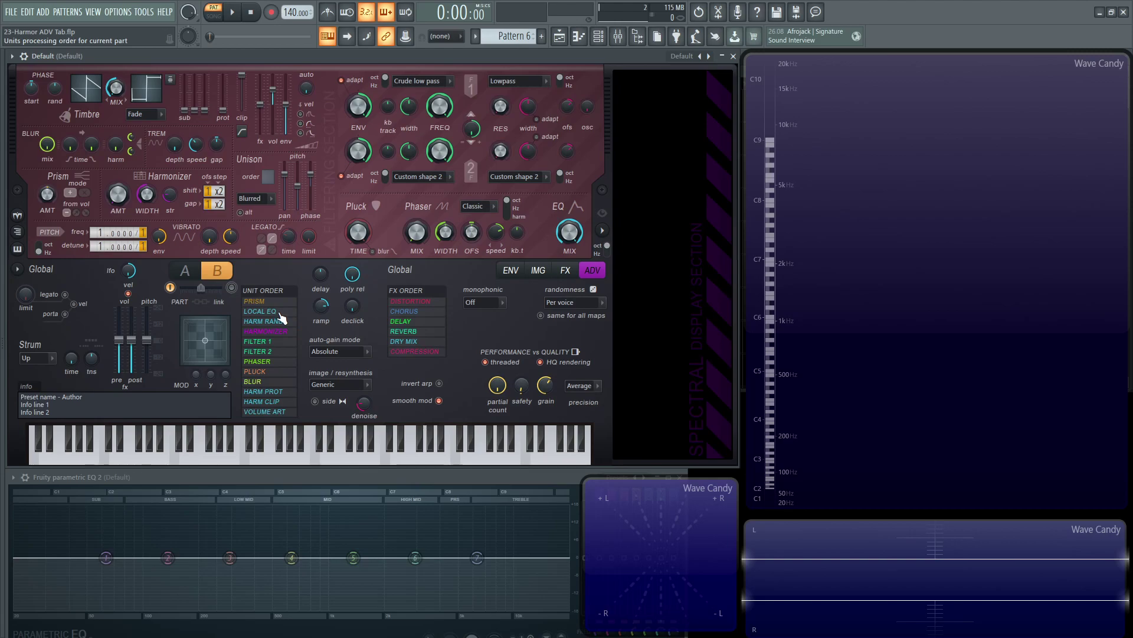
left_click(195, 271)
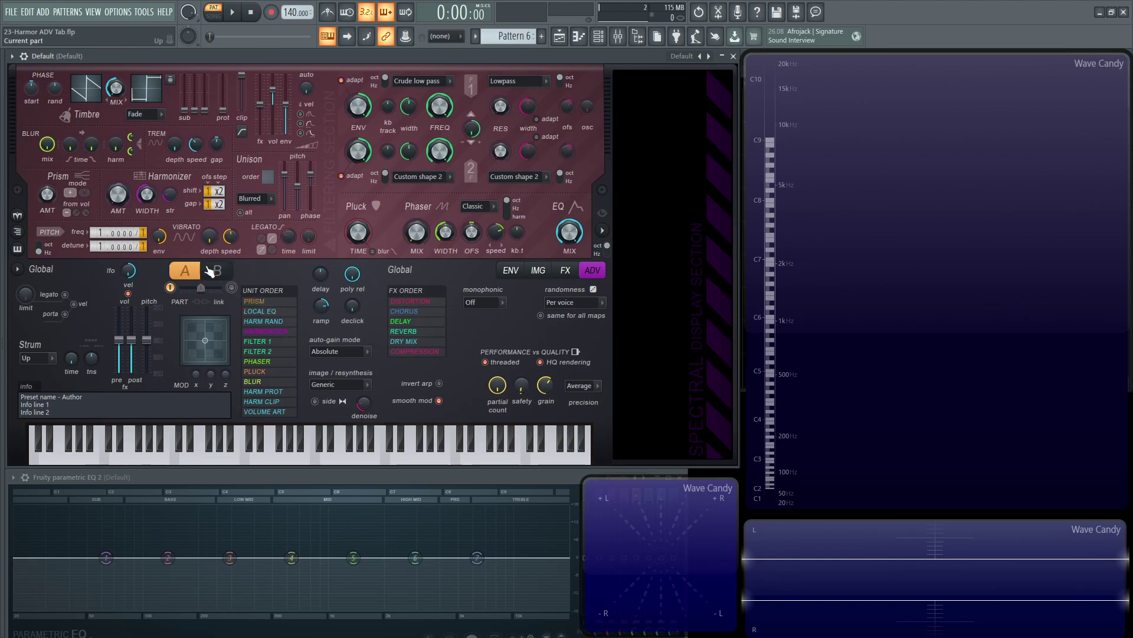
left_click(218, 270)
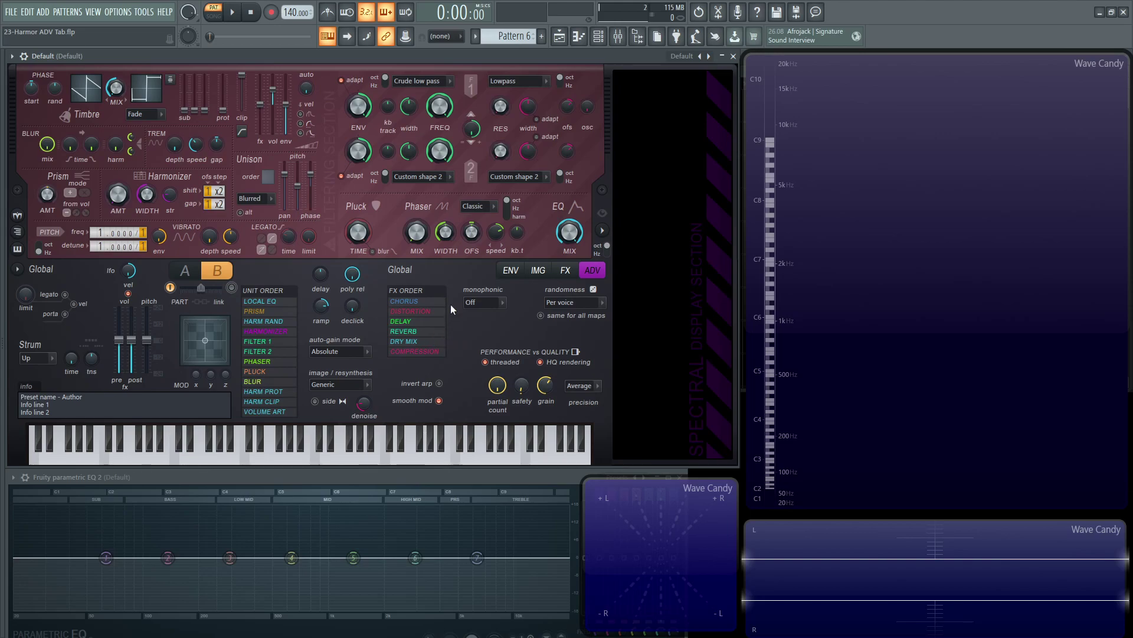
Step: Restore the Default preset and reopen the advanced settings
left_click(677, 57)
left_click(717, 232)
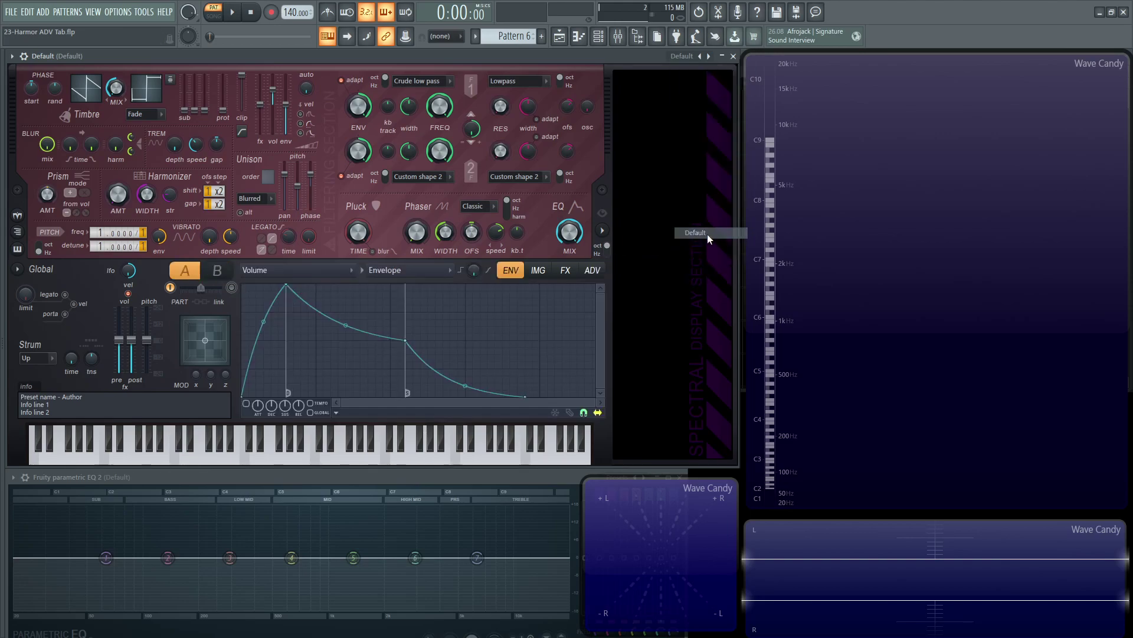
left_click(593, 270)
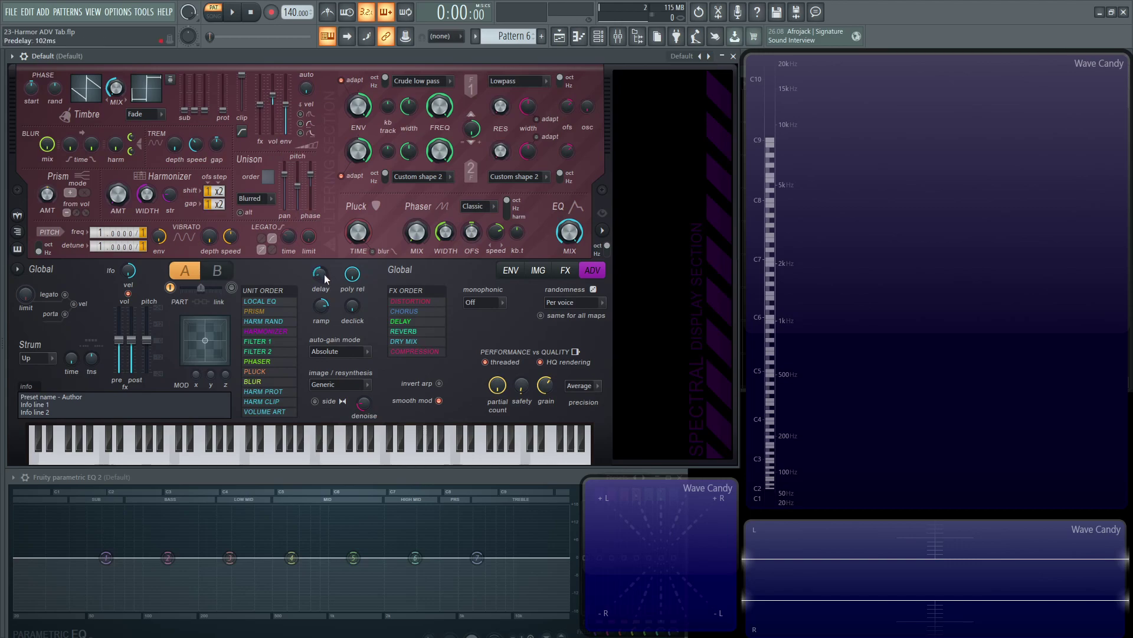
Step: Play short F#5 notes to test a predelay of about 102 ms, and readjust the delay amount
key("r")
key("r")
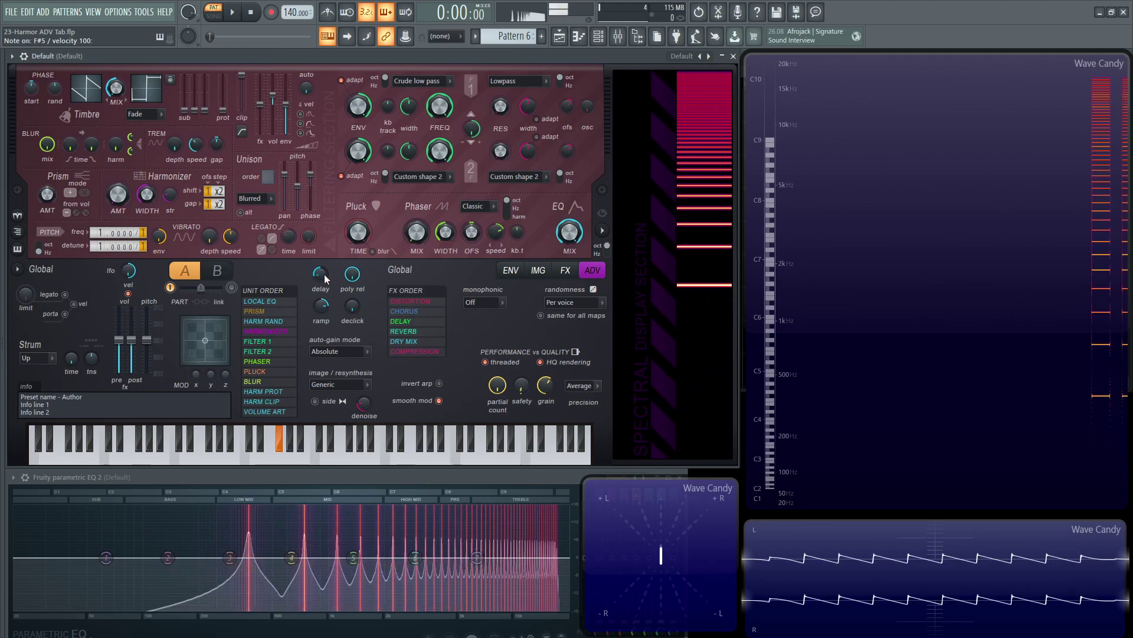
key("r")
left_click_drag(321, 273, 321, 254)
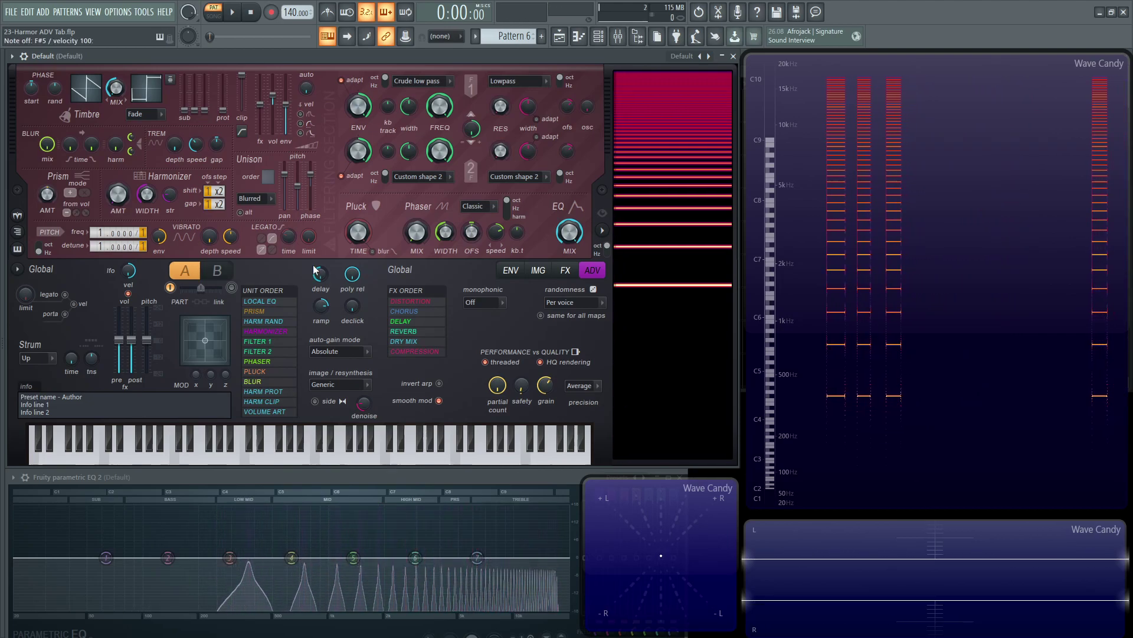
Step: Enable the volume envelope, shape it with no attack, about 88% sustain and 23.37% release tension, and play test notes
left_click(511, 269)
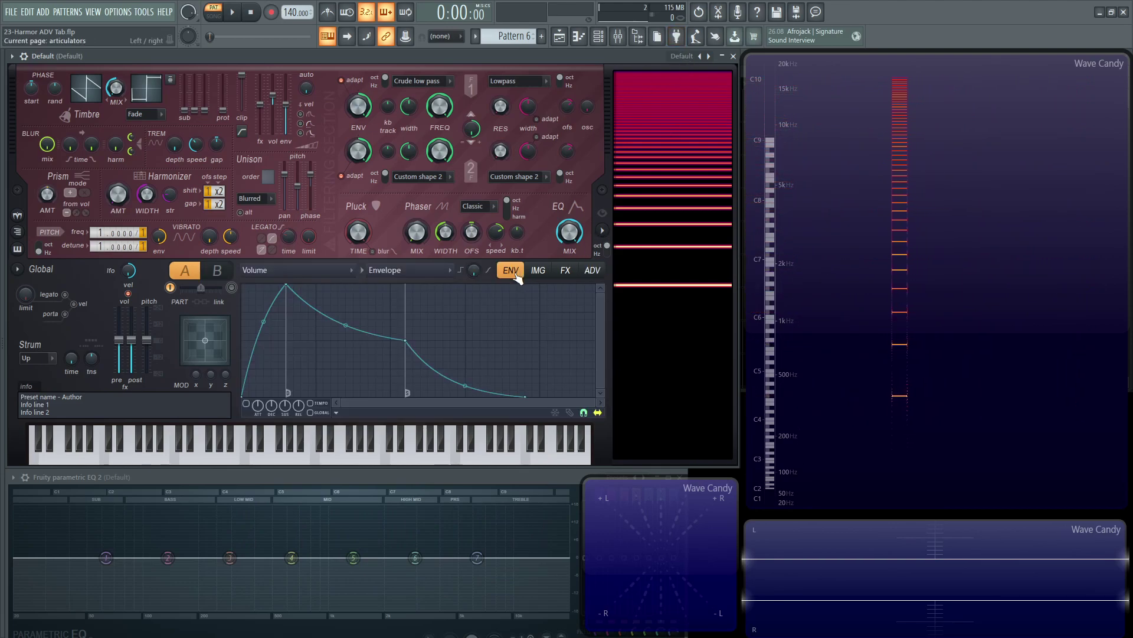
left_click(246, 403)
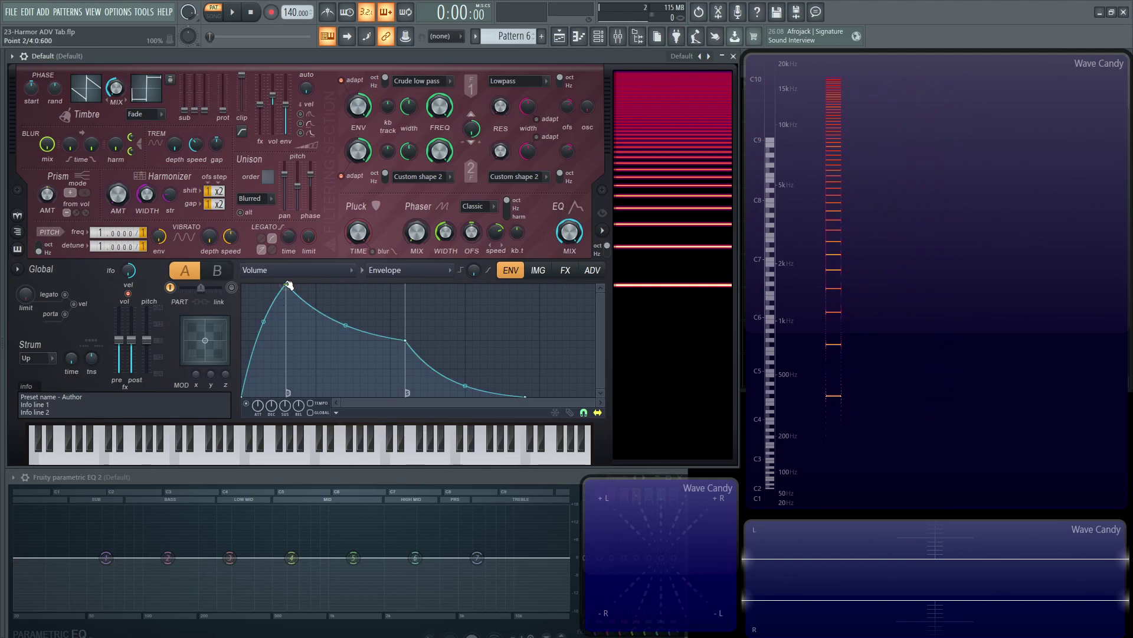
left_click_drag(286, 284, 220, 288)
left_click_drag(360, 340, 360, 297)
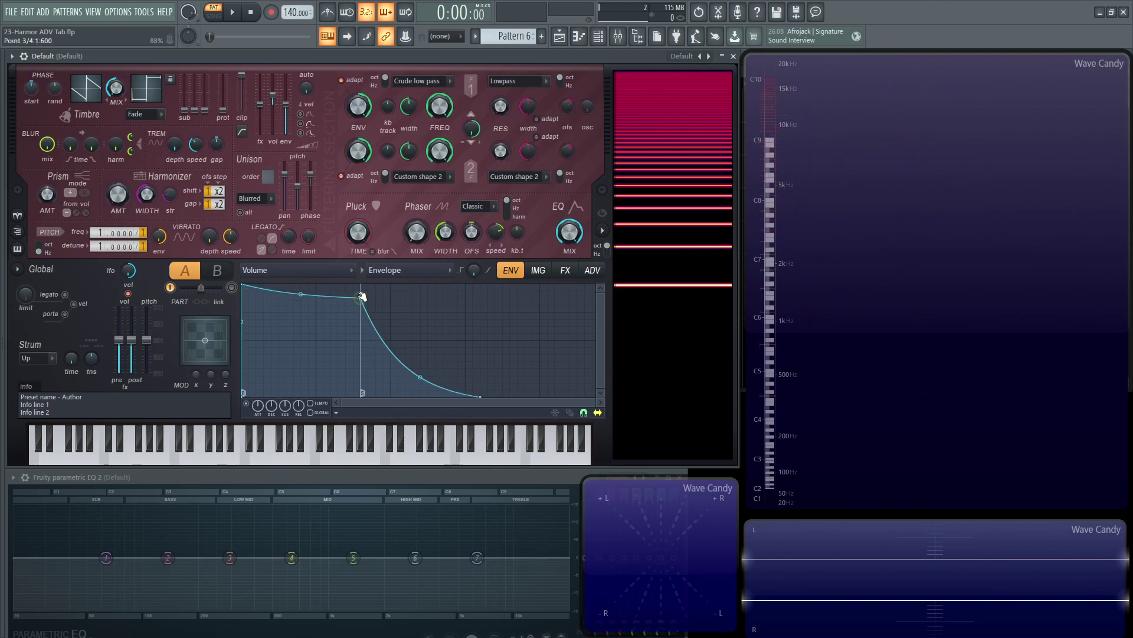
left_click_drag(420, 376, 420, 314)
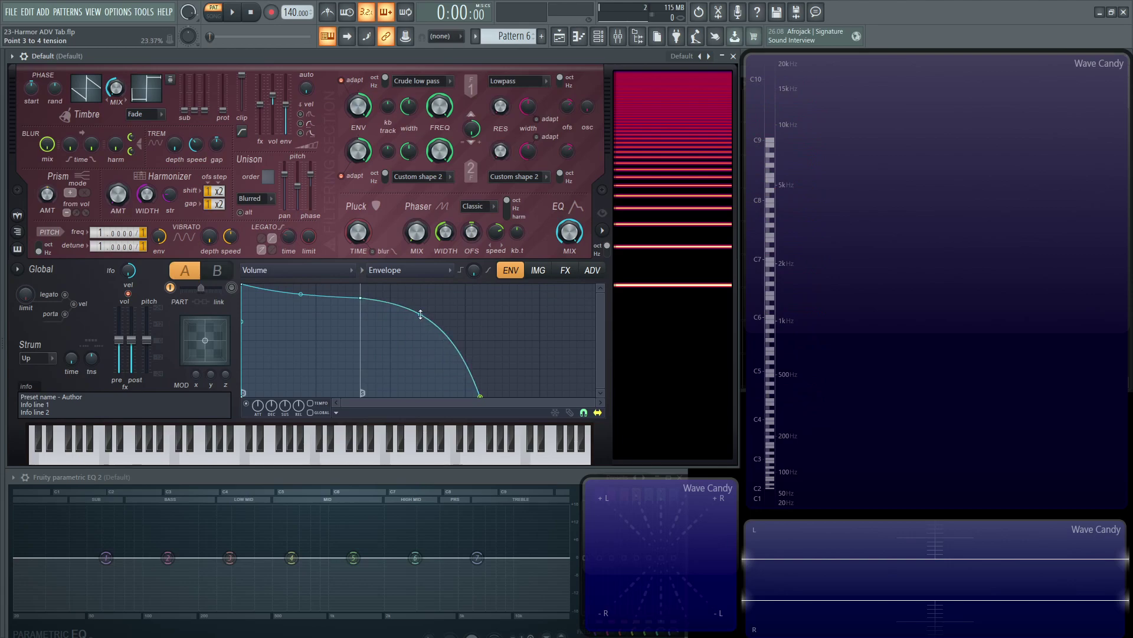
key("c")
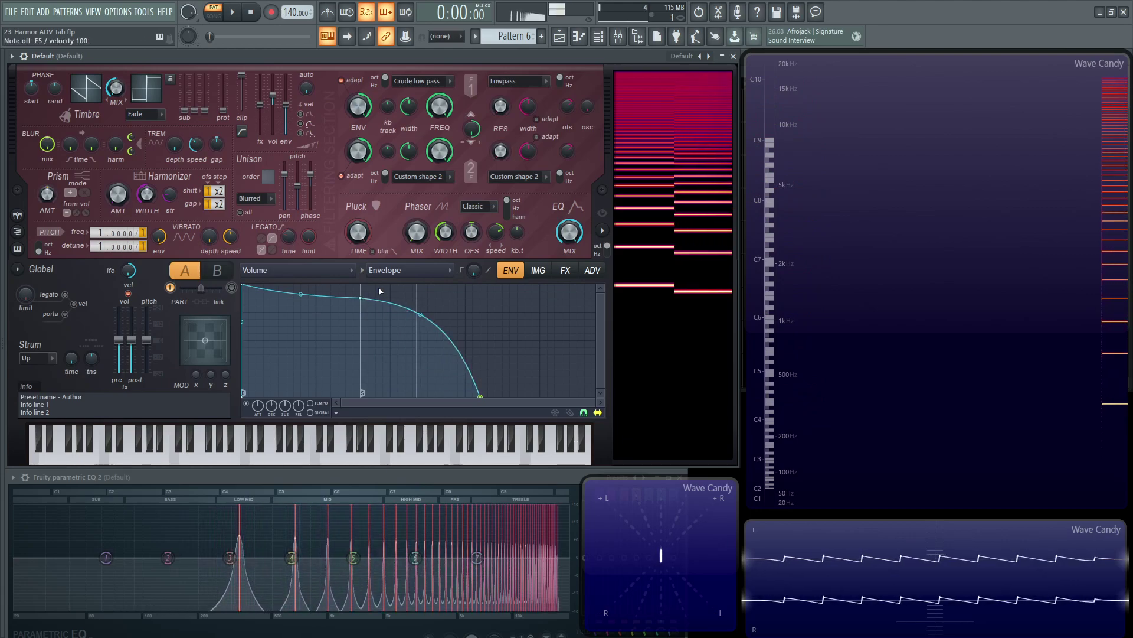
key("c")
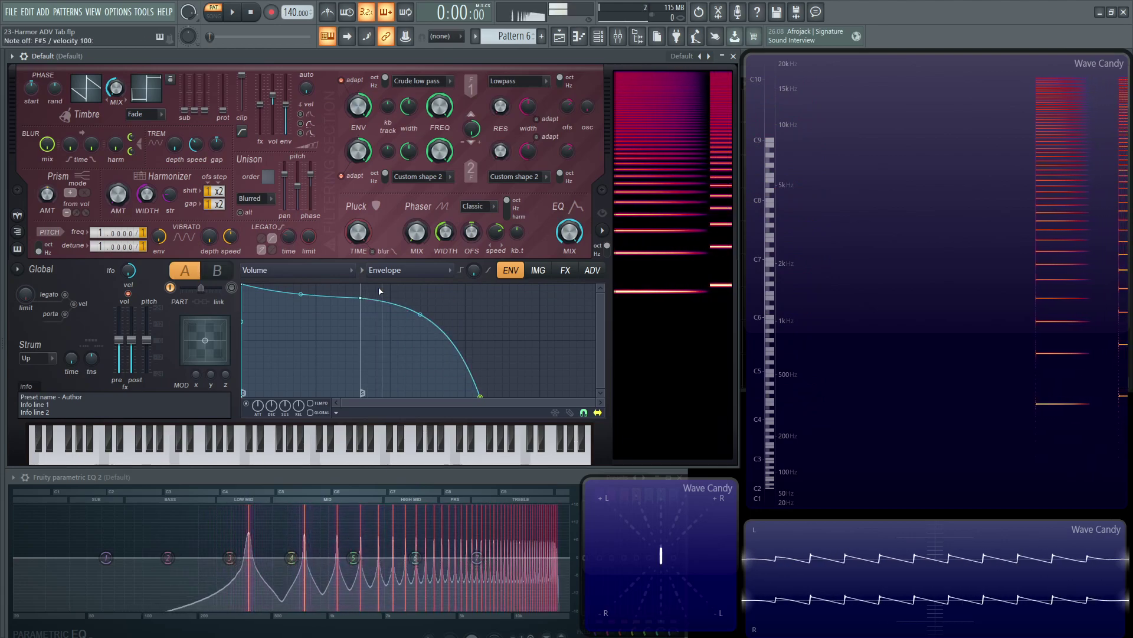
Step: Play runs of notes in the advanced settings to compare the polyphonic release scale at 100% with a lowered scale
left_click(592, 270)
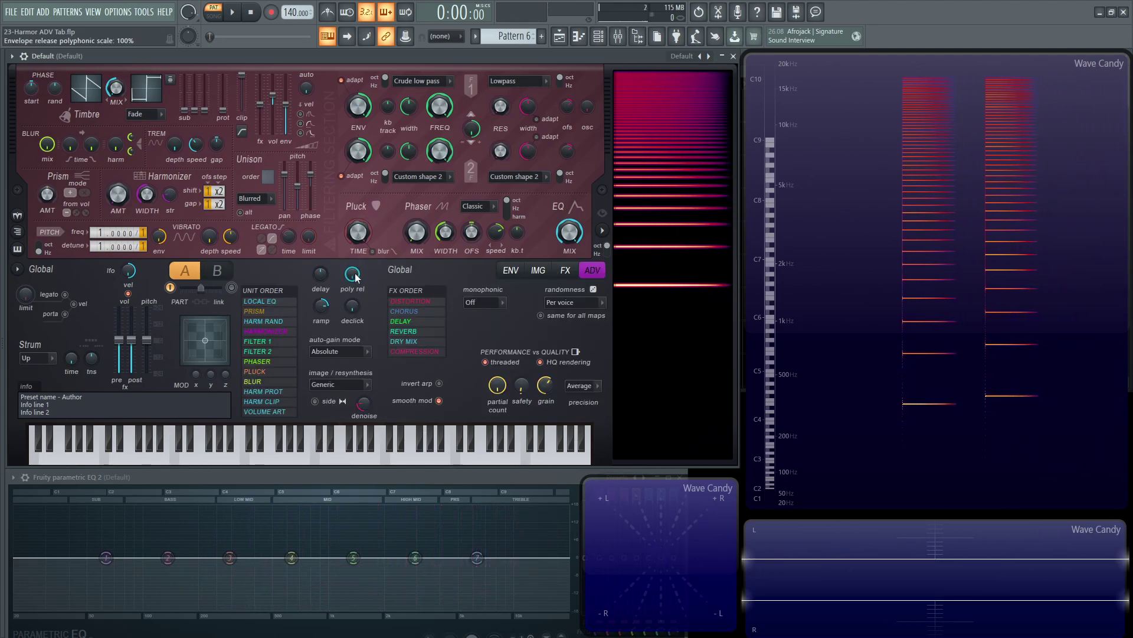
key("c")
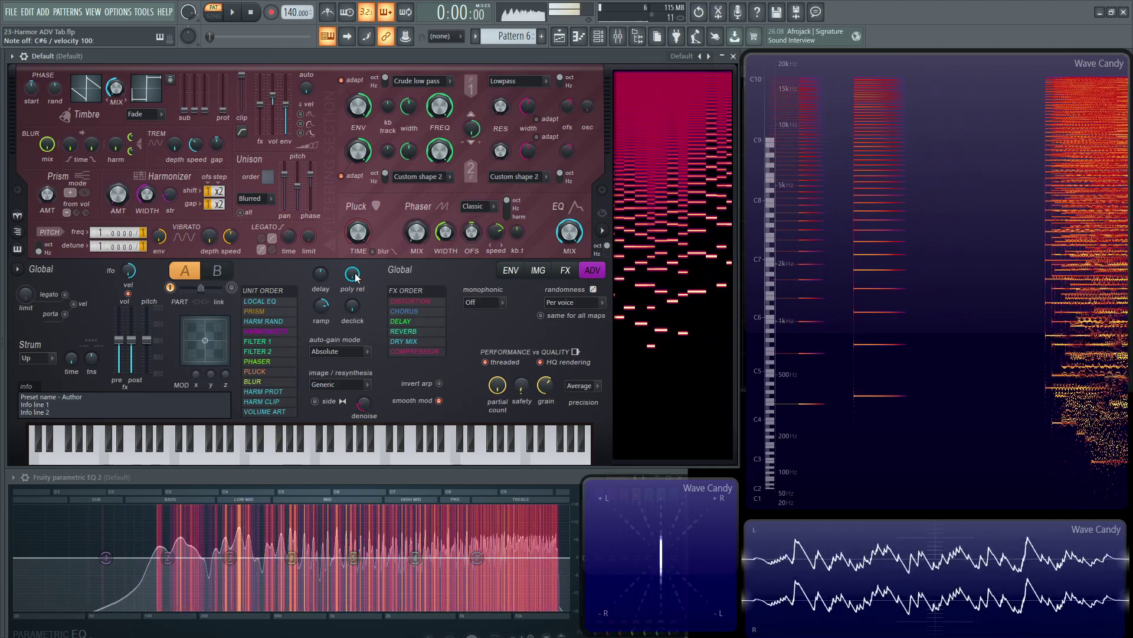
key("9")
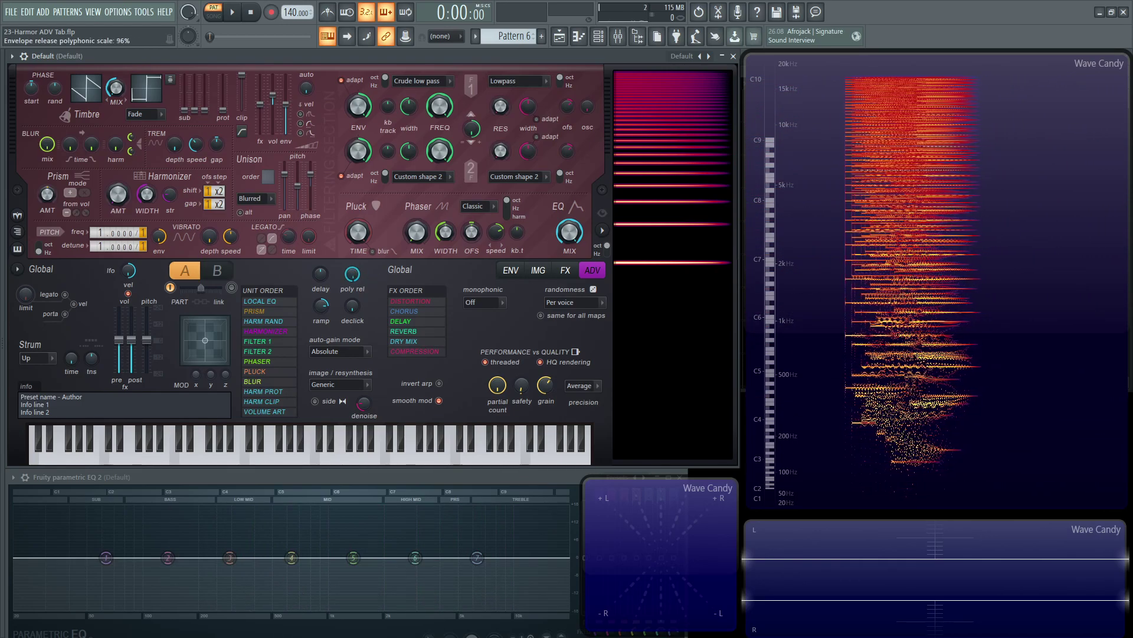
key("6")
key("n")
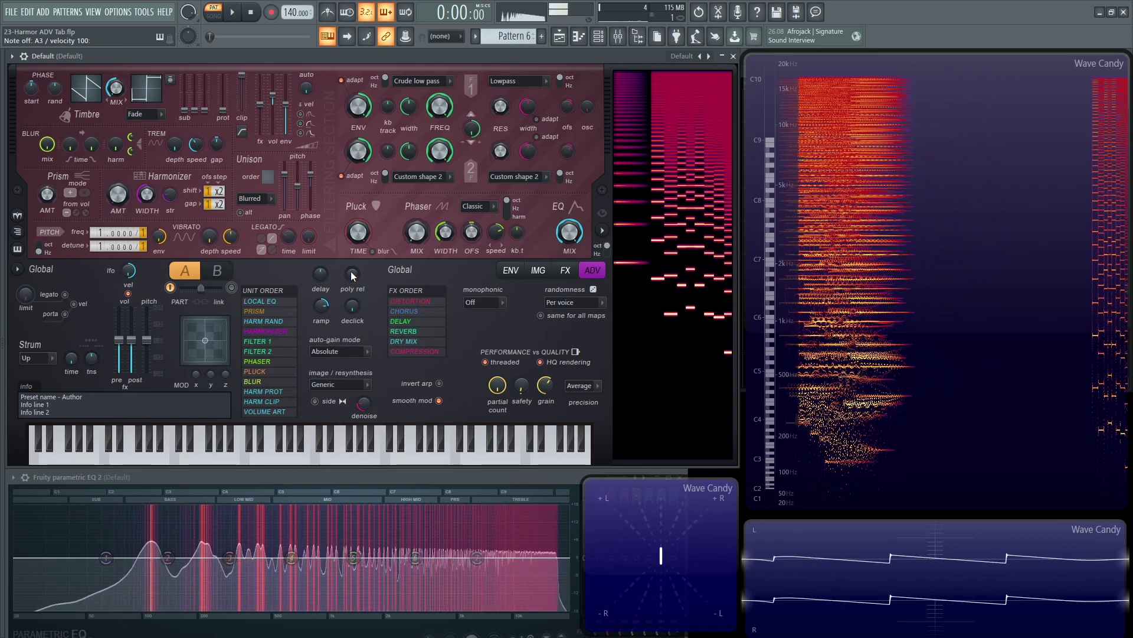
key("m")
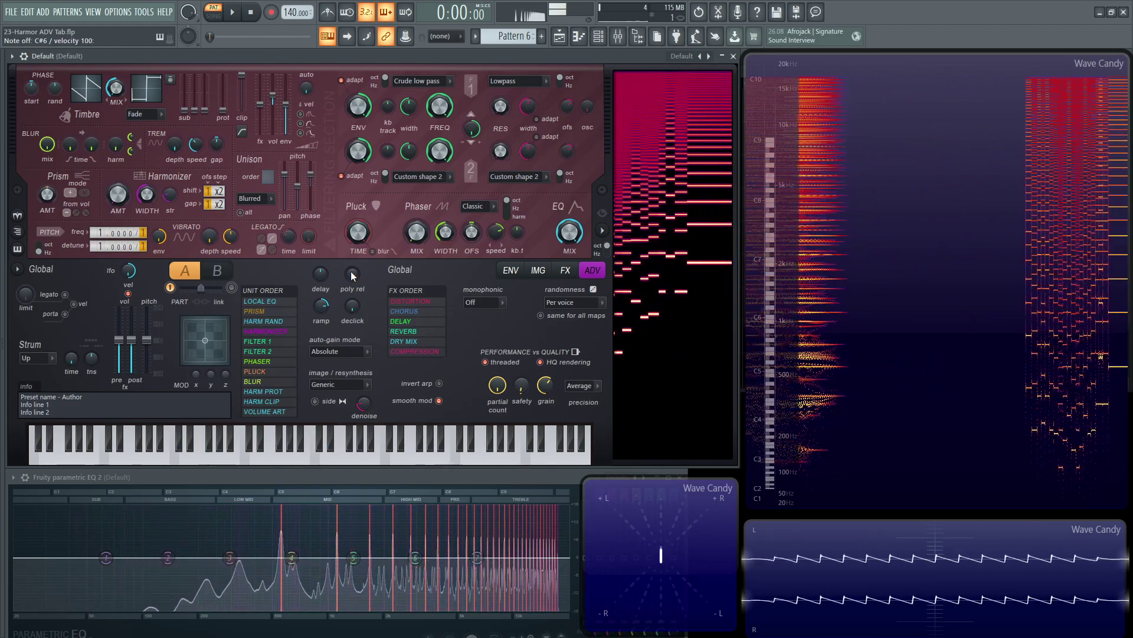
key("g")
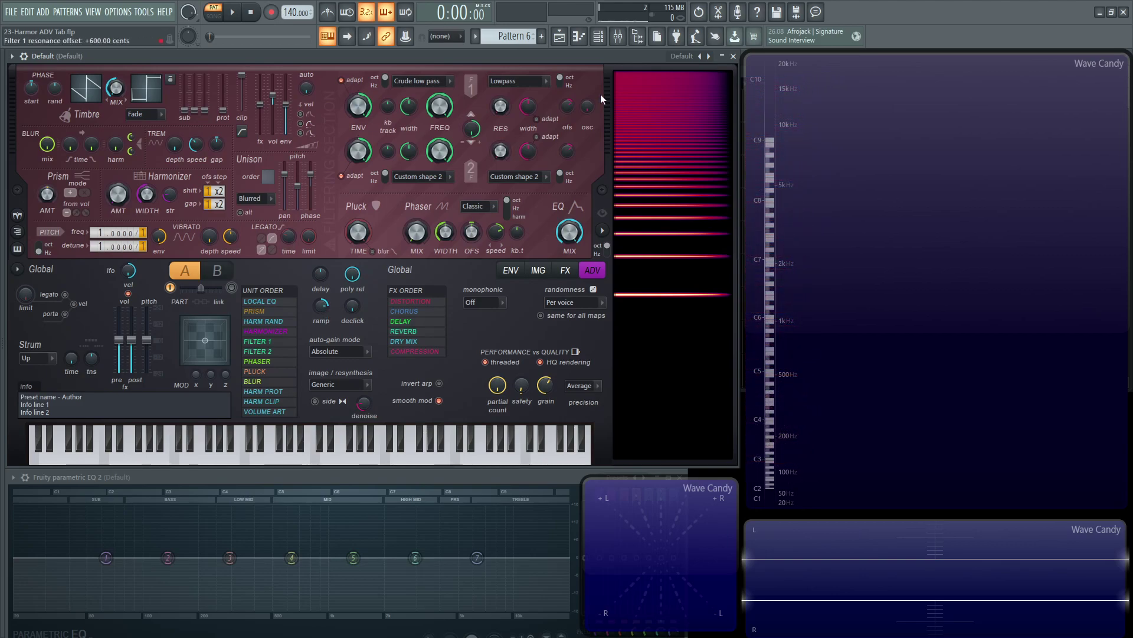
Step: Reload the Default preset to clear the envelope edits and show the advanced settings
left_click(682, 56)
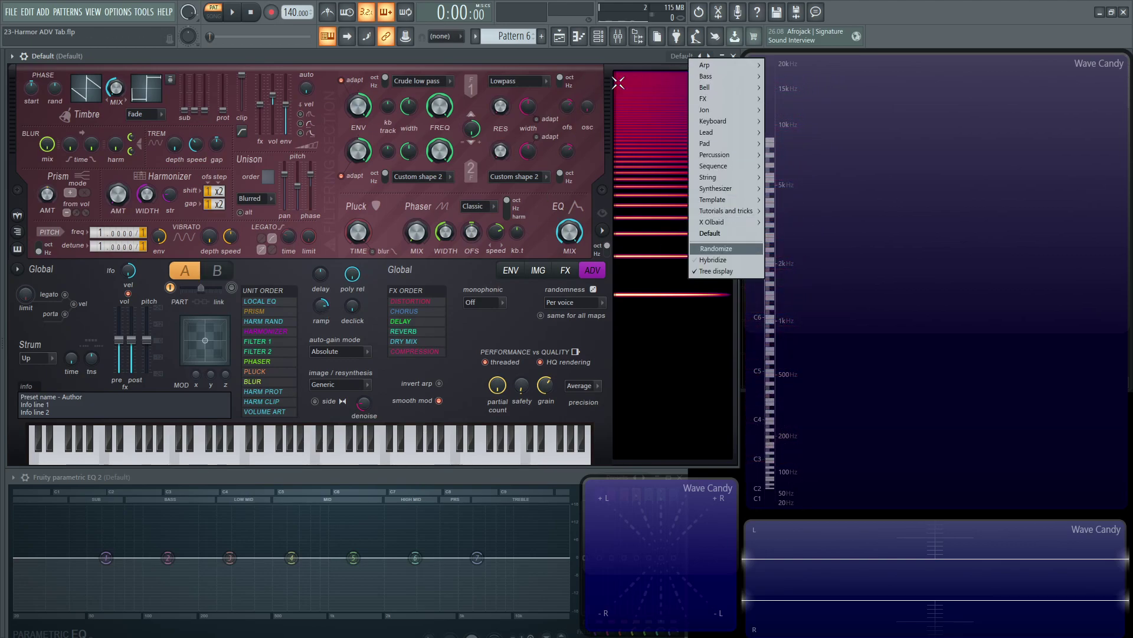
left_click(722, 235)
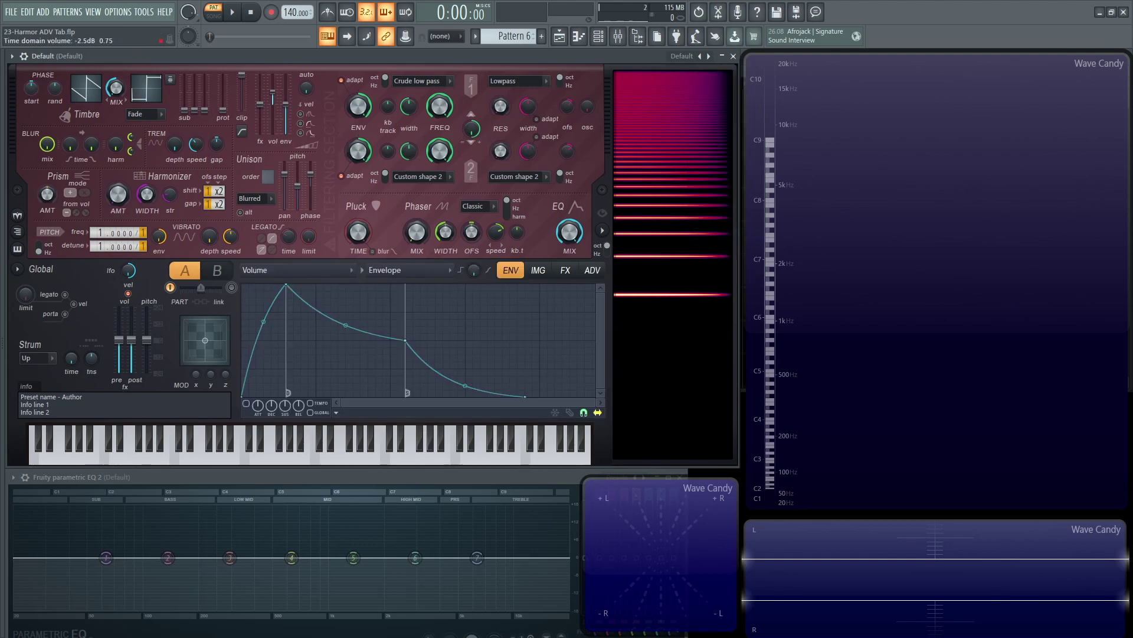
left_click(592, 271)
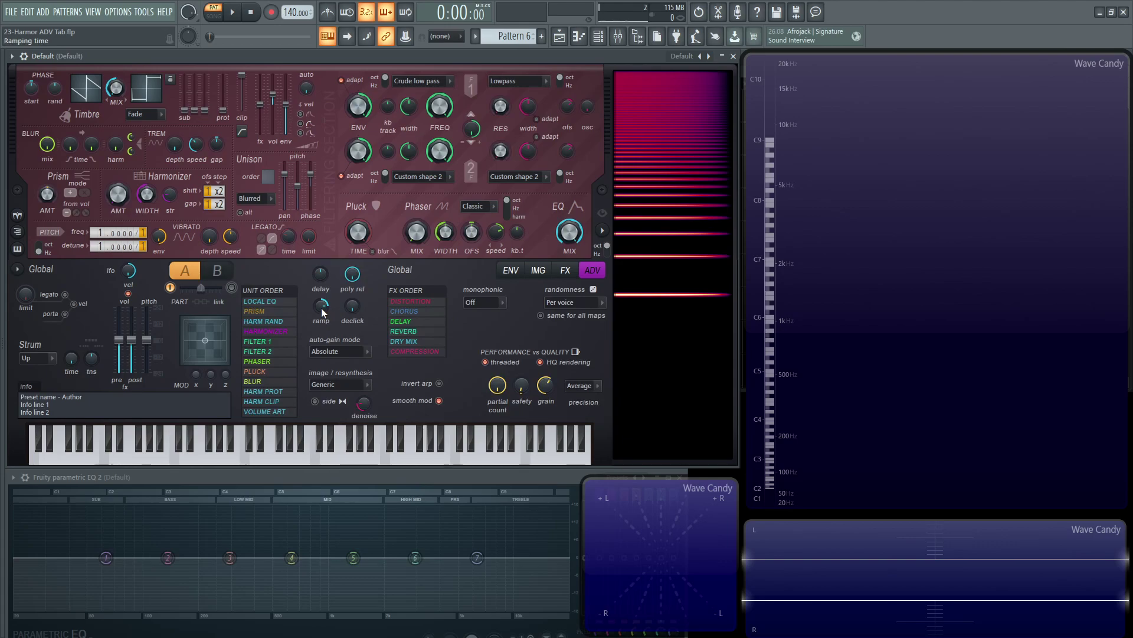
Step: Adjust the ramping time and play repeated F#5 notes to hear its effect
left_click_drag(321, 312, 322, 288)
key("g")
key("g")
key("g")
key("g")
key("g")
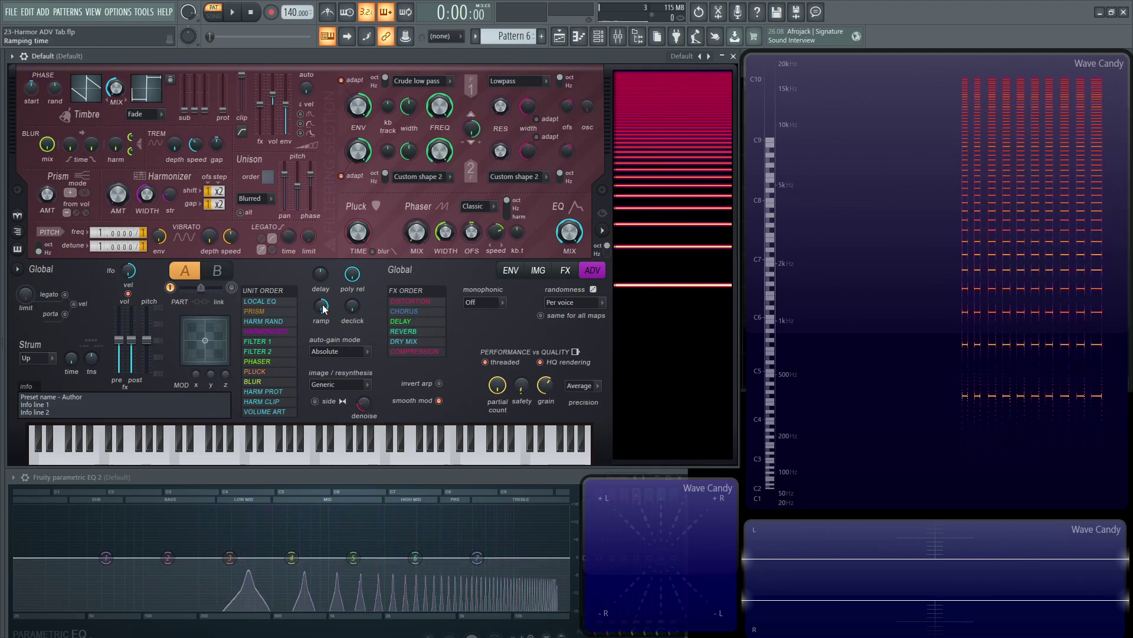
key("g")
key("g")
key("g")
key("g")
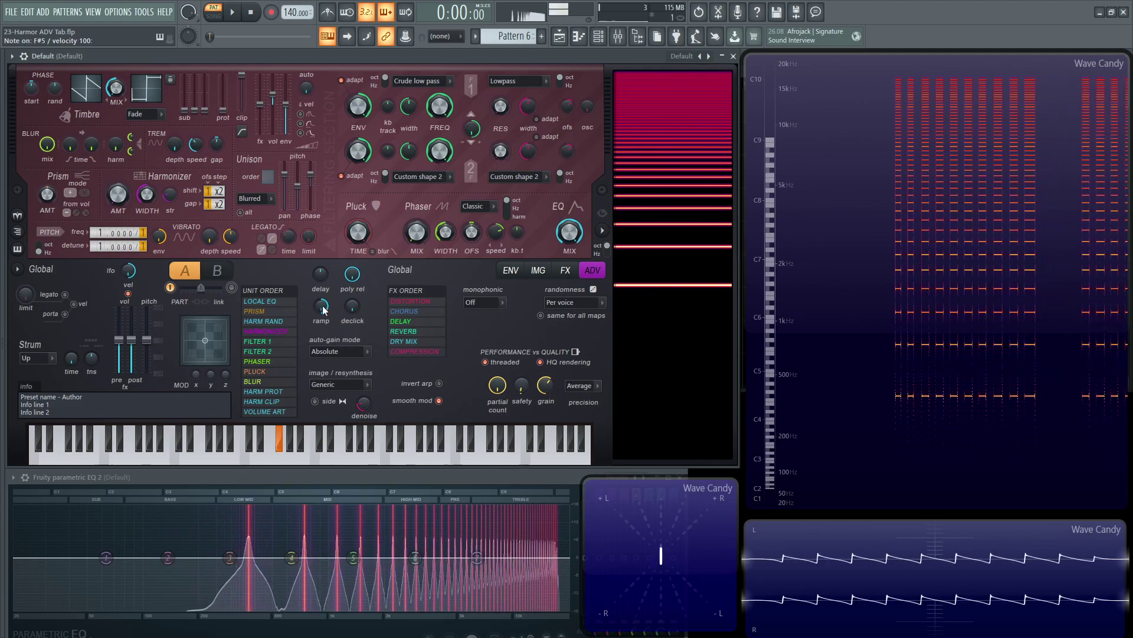
Step: Set the ramping time to 0 ms partial-relative and play the same note repeatedly
left_click_drag(323, 306, 323, 316)
key("g")
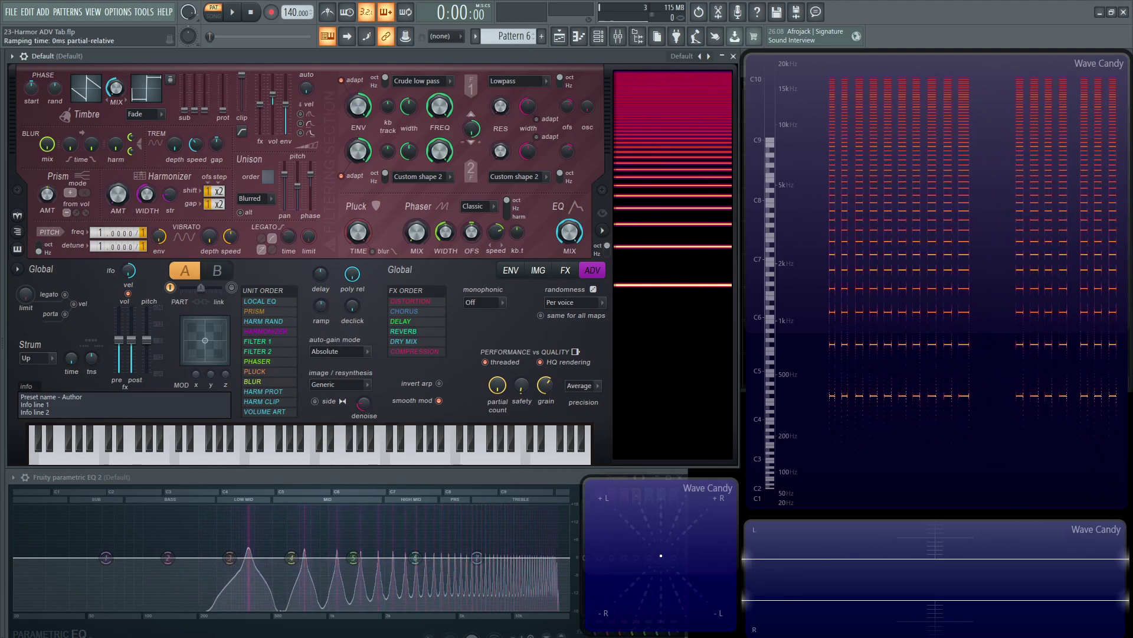
key("g")
key("g")
key("g")
key("g")
key("g")
key("g")
Step: Raise the ramping time well above zero and play repeated notes to hear the softer onset
left_click_drag(322, 306, 323, 268)
key("g")
key("g")
key("g")
key("g")
key("g")
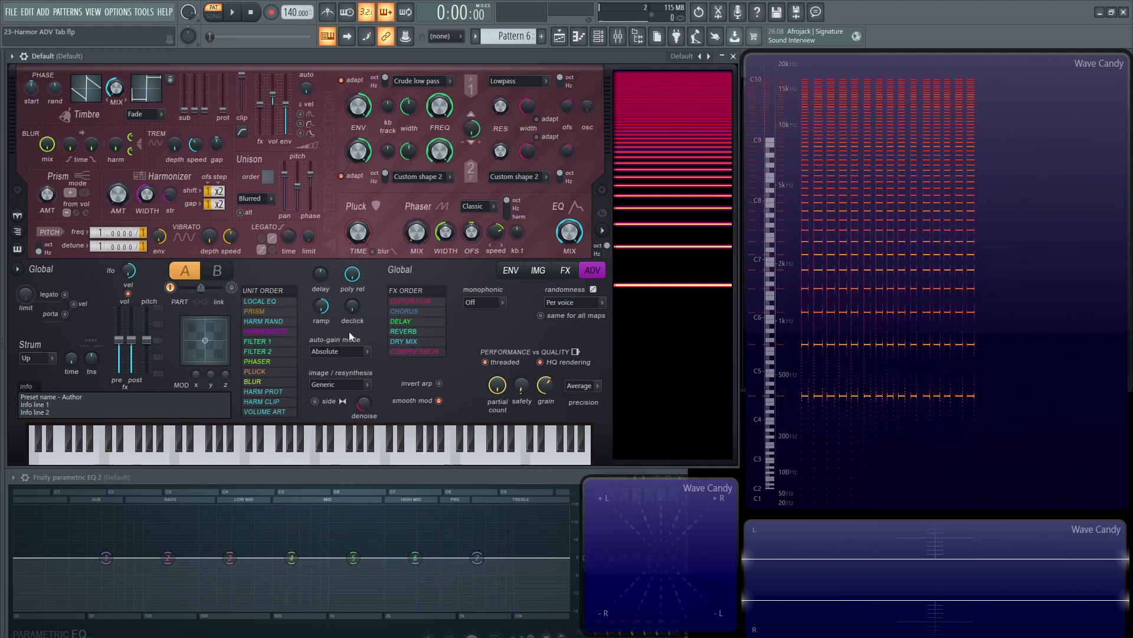
key("g")
key("g")
key("g")
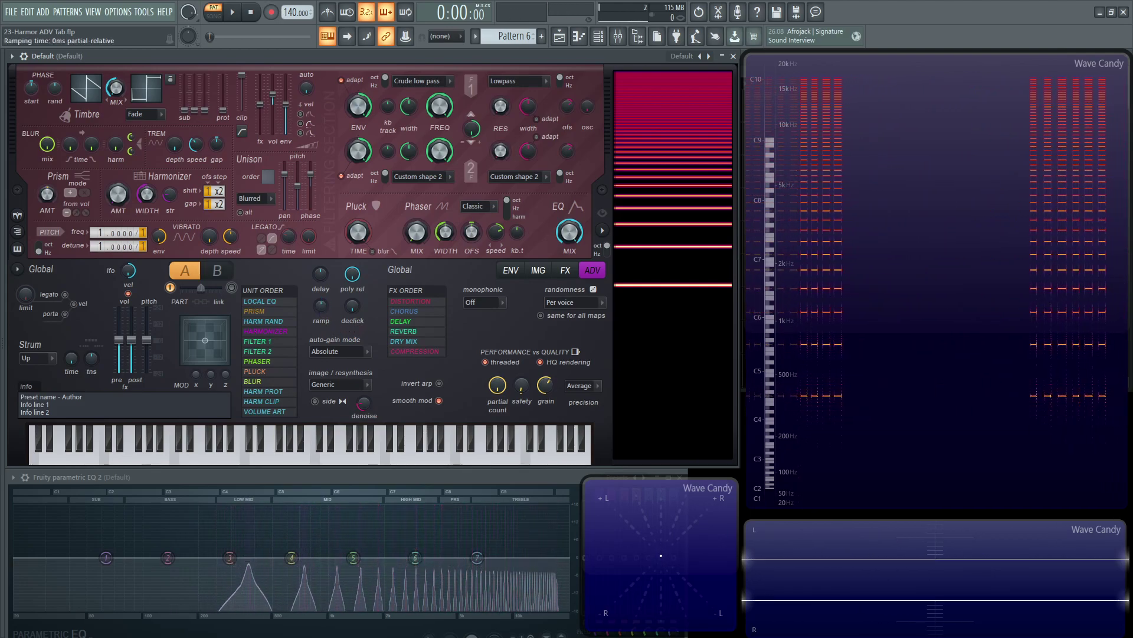
Step: Play repeated notes at 0 ms ramping time, and set it to 200 ms partial-relative for comparison
key("g")
key("g")
key("g")
key("g")
left_click_drag(320, 303, 320, 259)
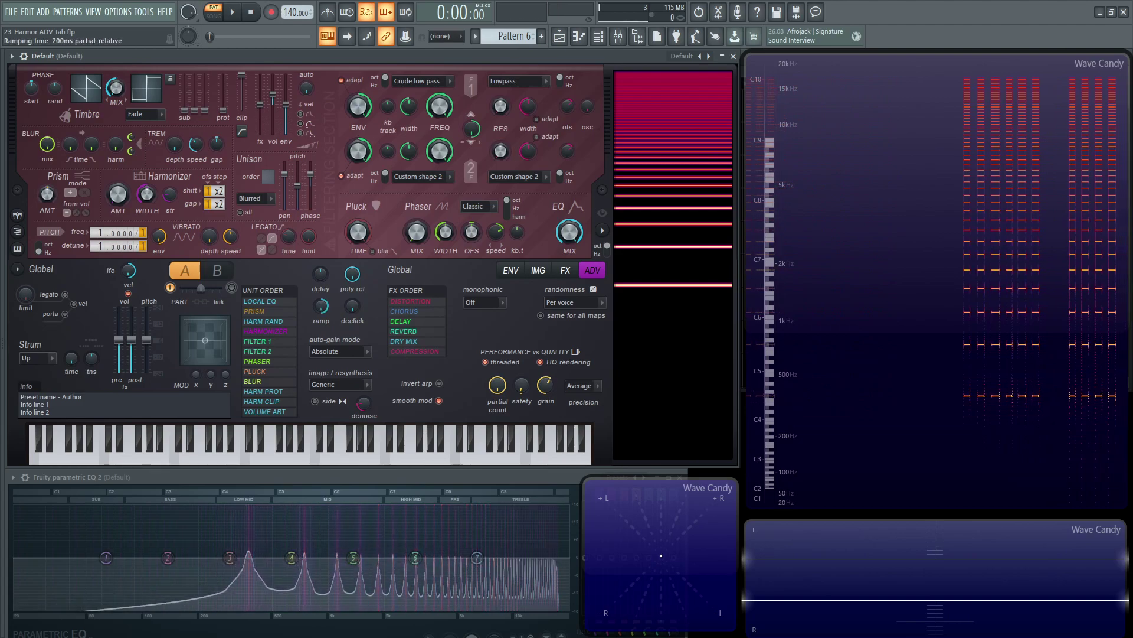
key("g")
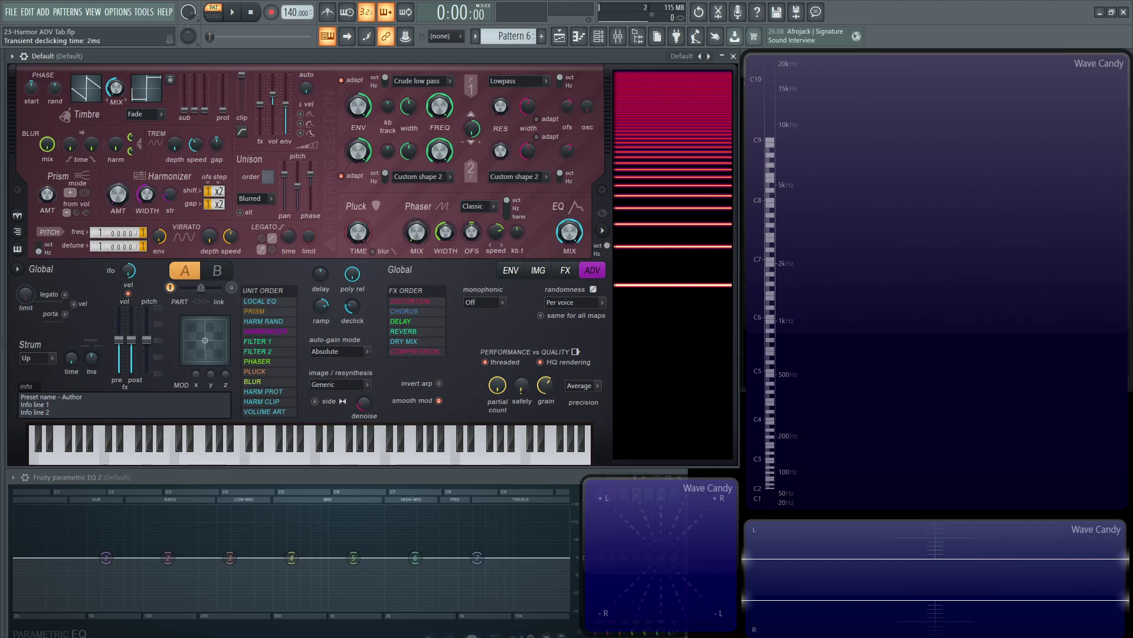
Step: Play a quick run of notes around F#5 to audition the 2 ms transient declicking time
key("g")
key("d")
key("c")
key("h")
key("g")
key("c")
key("d")
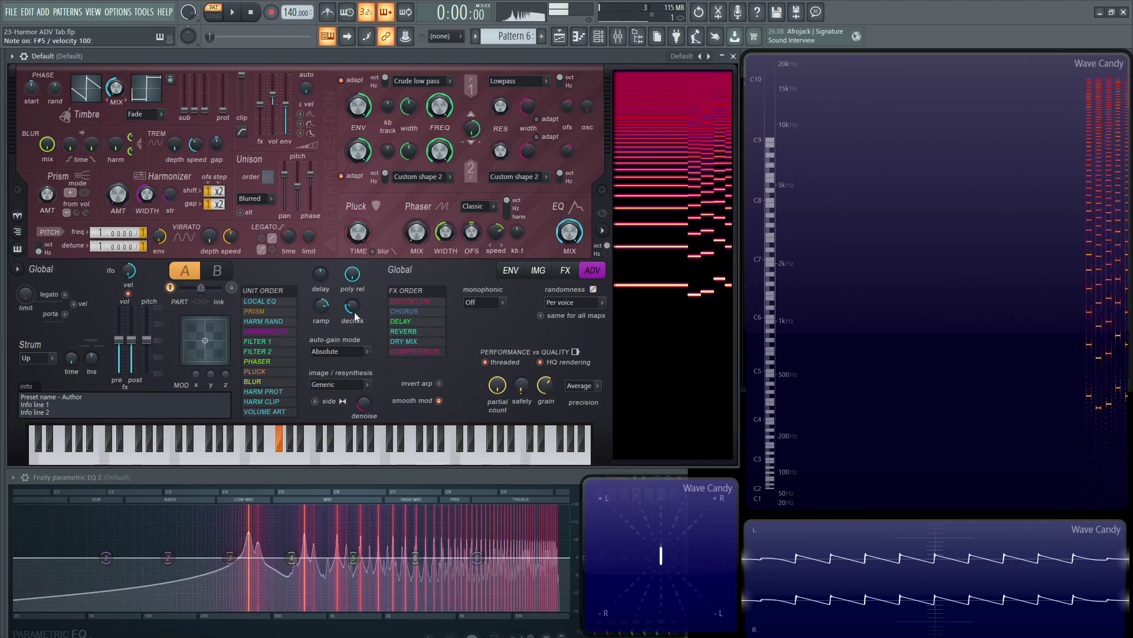
key("c")
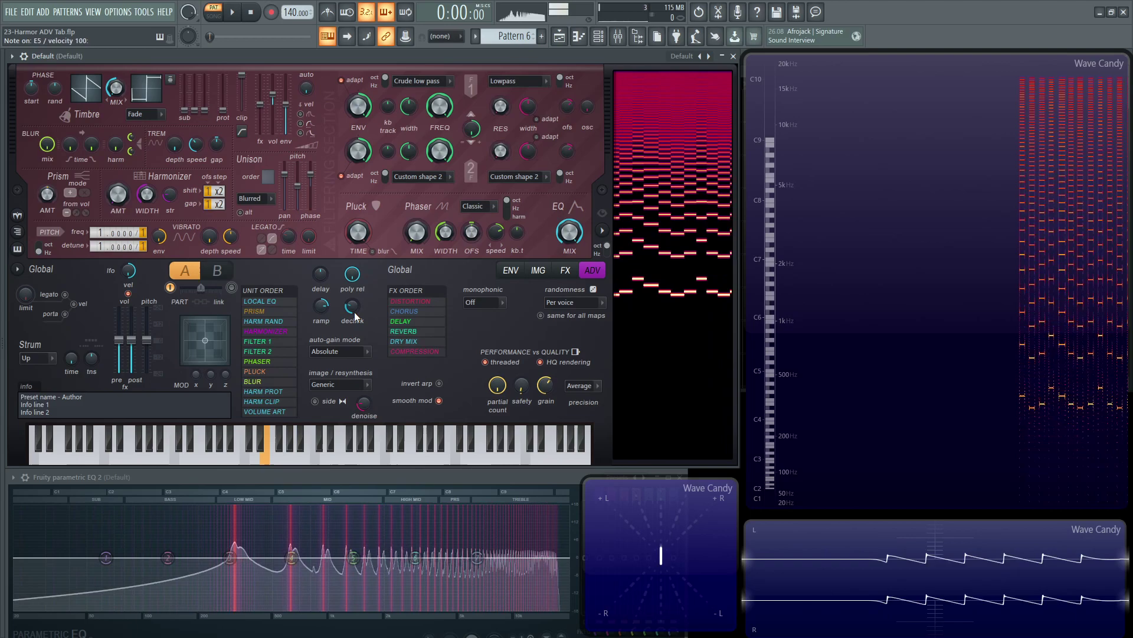
Step: Check the image section's settings, reload the Default preset and return to the advanced settings
left_click(537, 270)
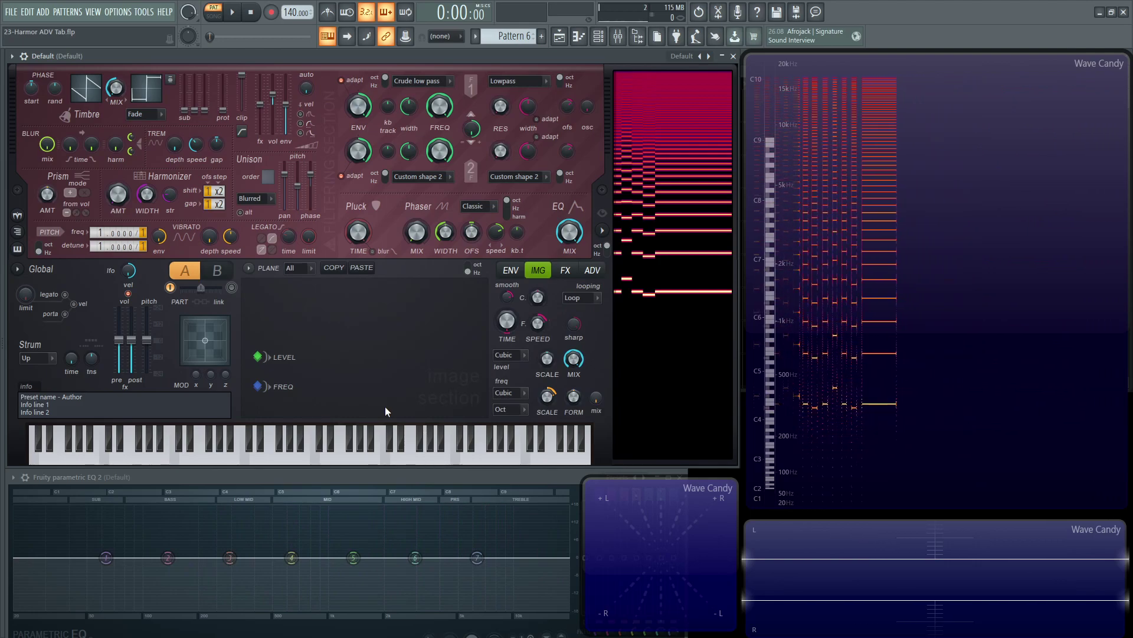
left_click(593, 271)
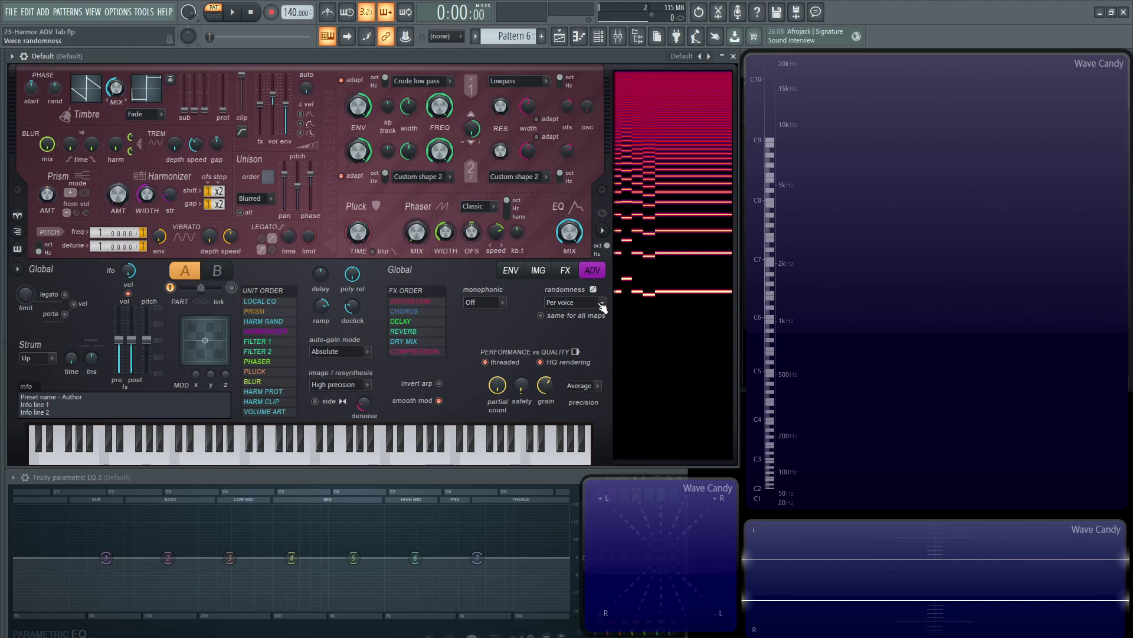
left_click(682, 56)
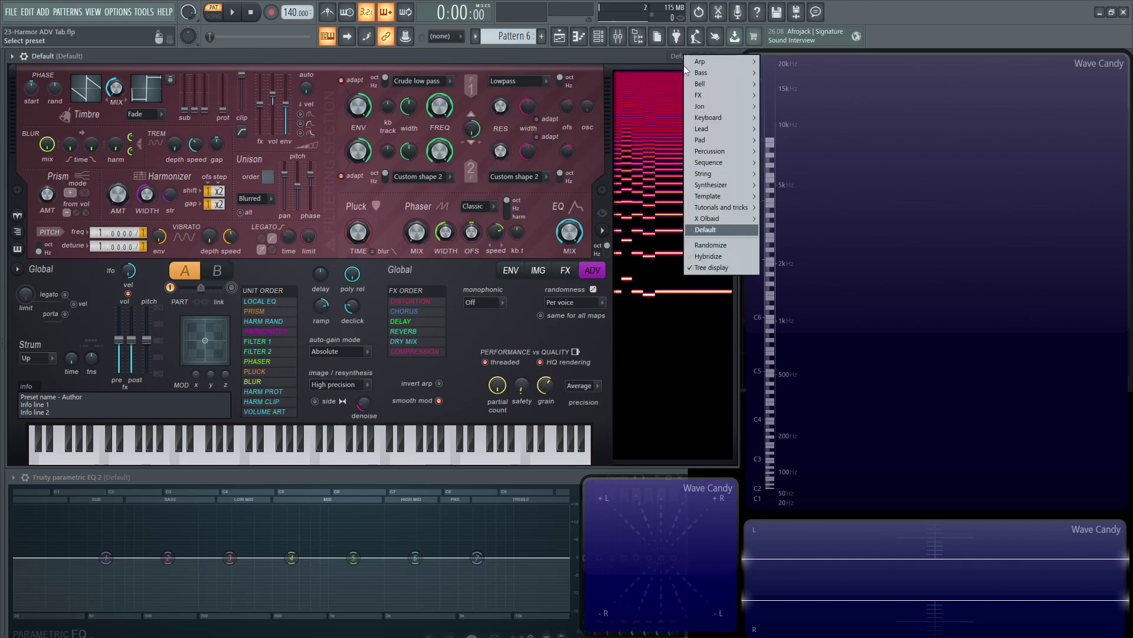
left_click(724, 230)
left_click(593, 270)
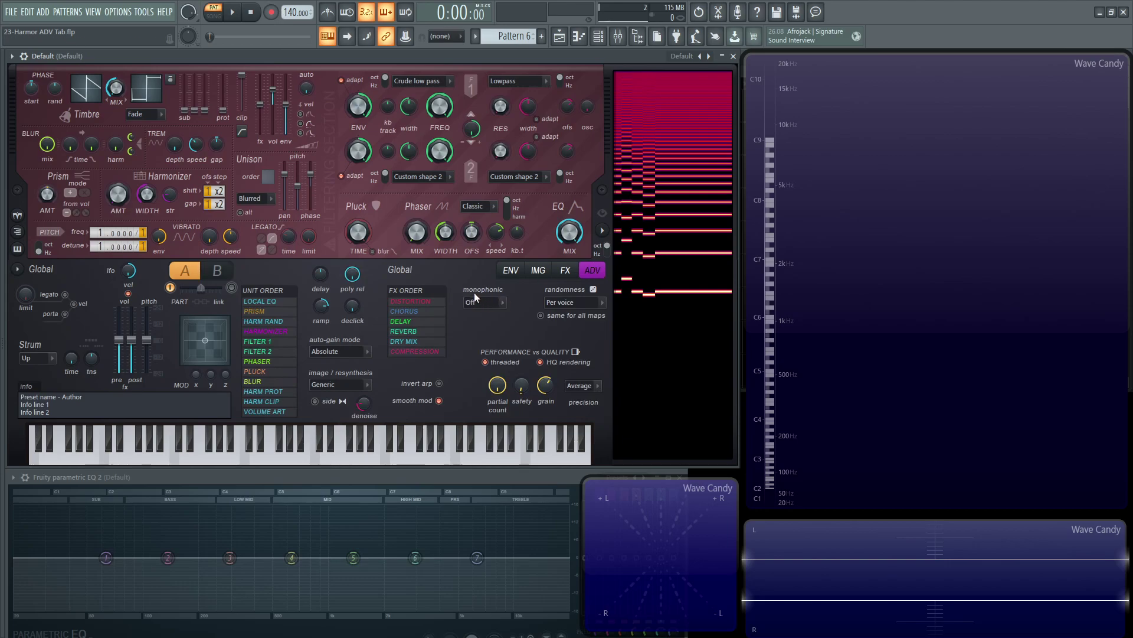
Step: Enable part A's volume envelope, remove its attack time and return to the advanced settings
left_click(511, 271)
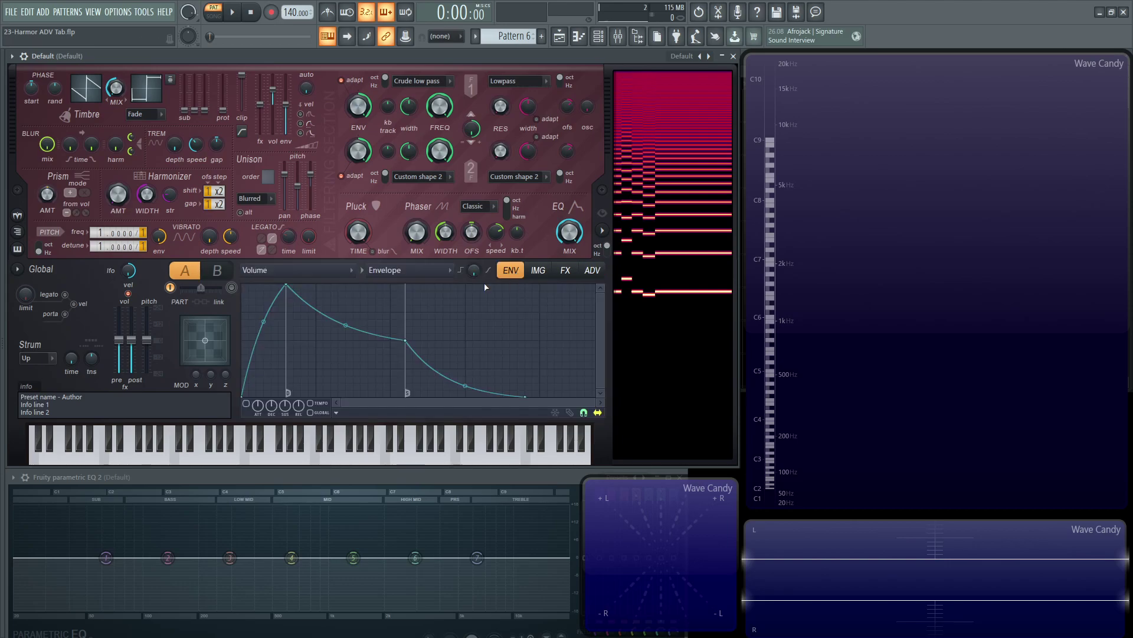
left_click(247, 404)
left_click_drag(286, 285, 179, 284)
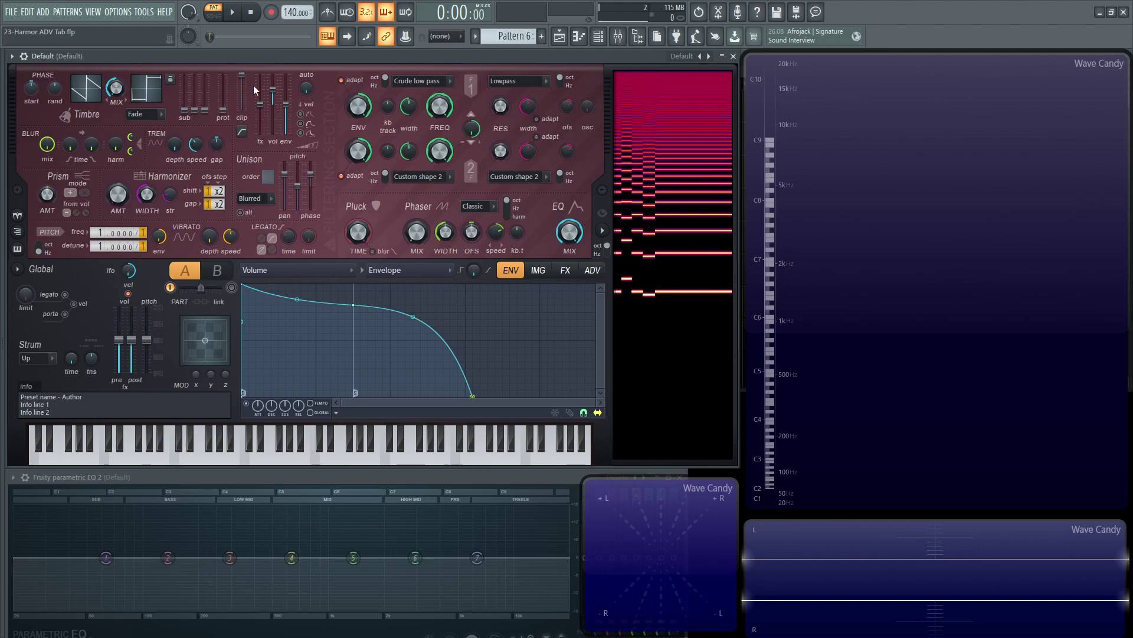
left_click(591, 273)
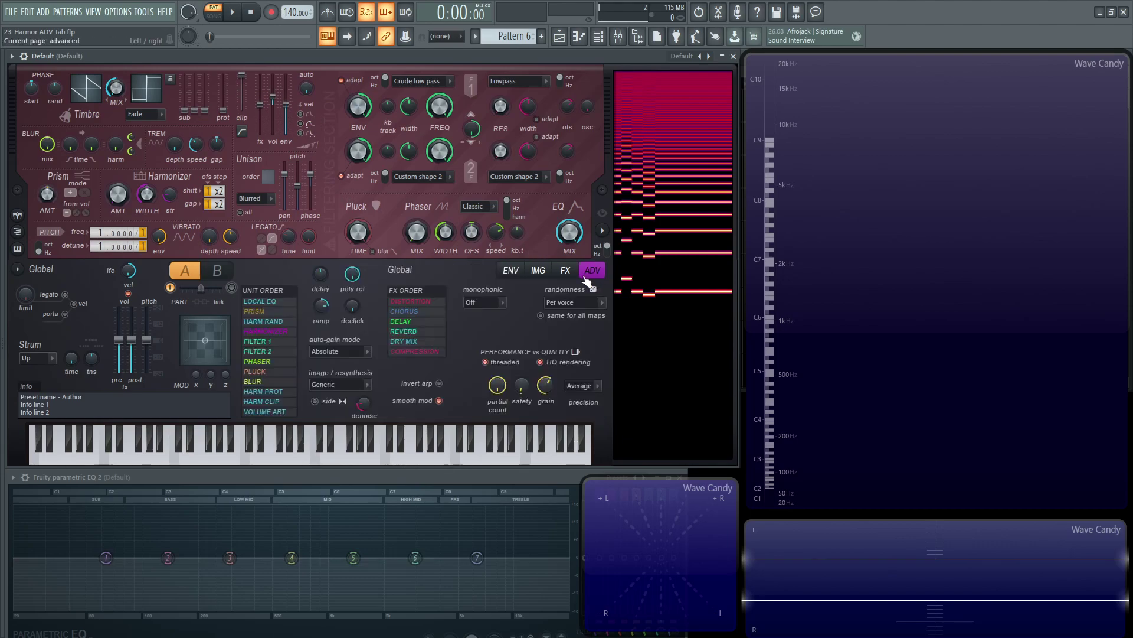
Step: Set the monophonic mode to Kill same and play F#5 repeatedly to audition how retriggered notes are cut
left_click(487, 302)
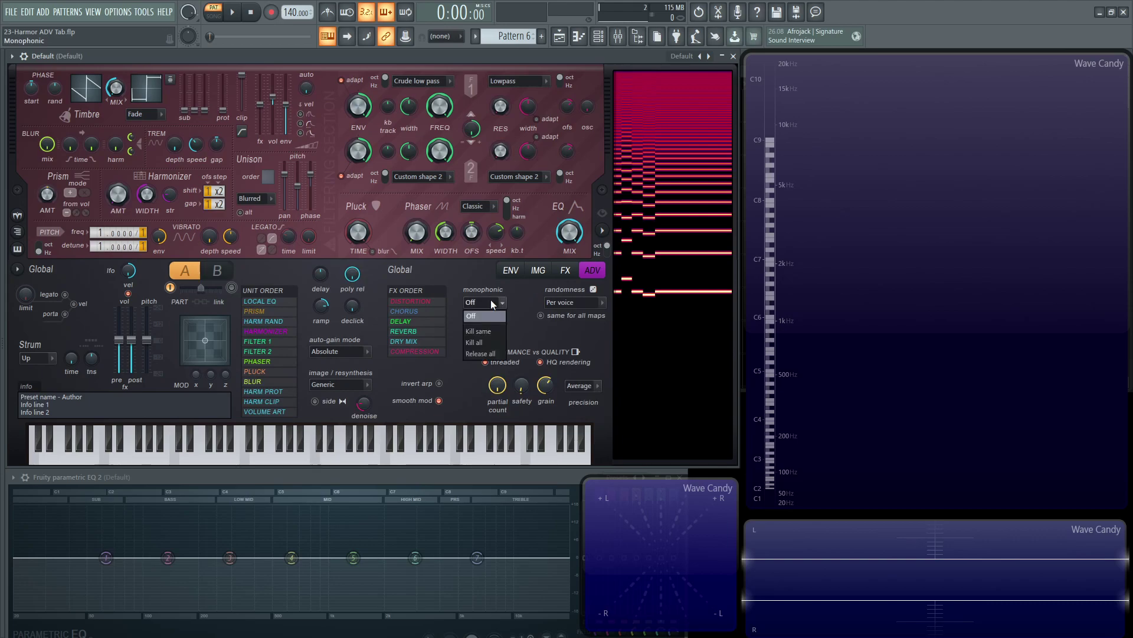
left_click(488, 332)
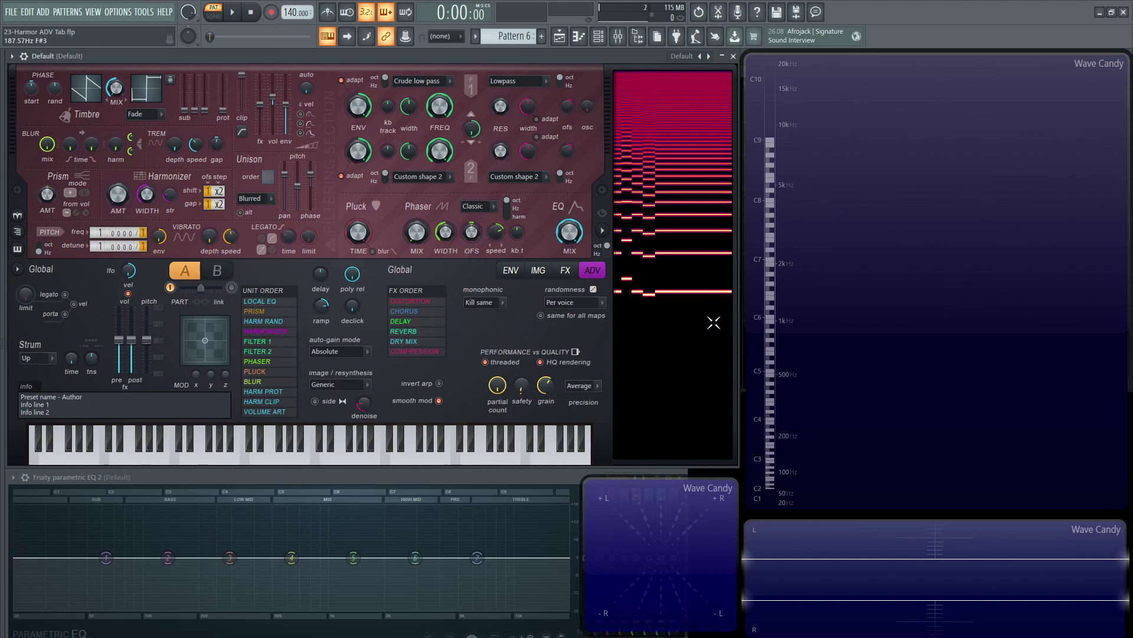
key("g")
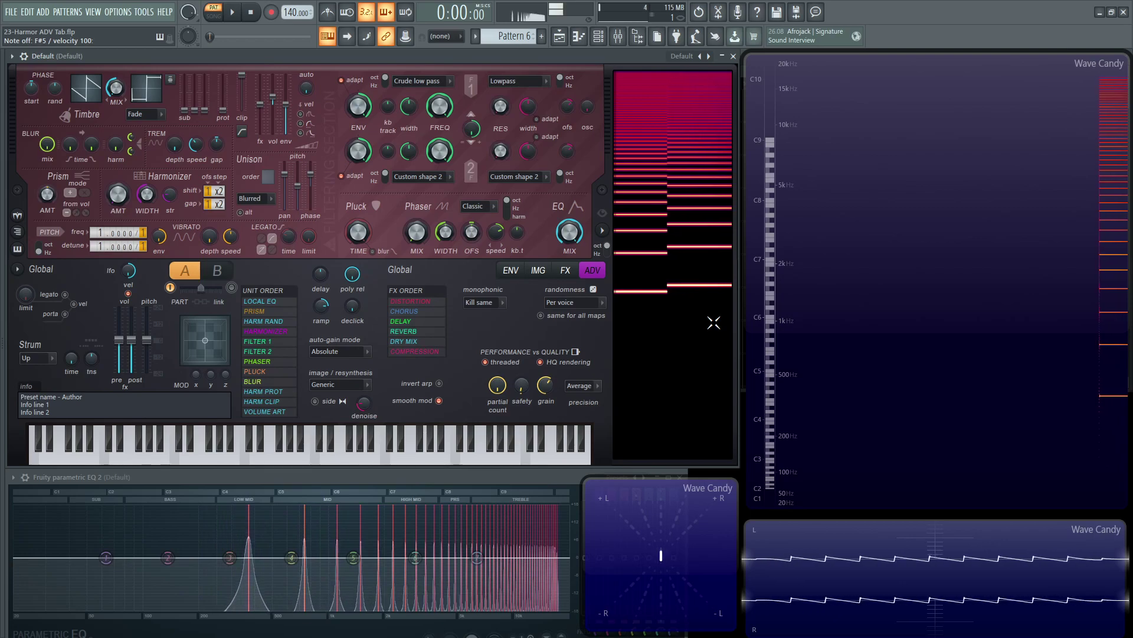
key("g")
key("g")
key("g")
key("g")
key("g")
key("g")
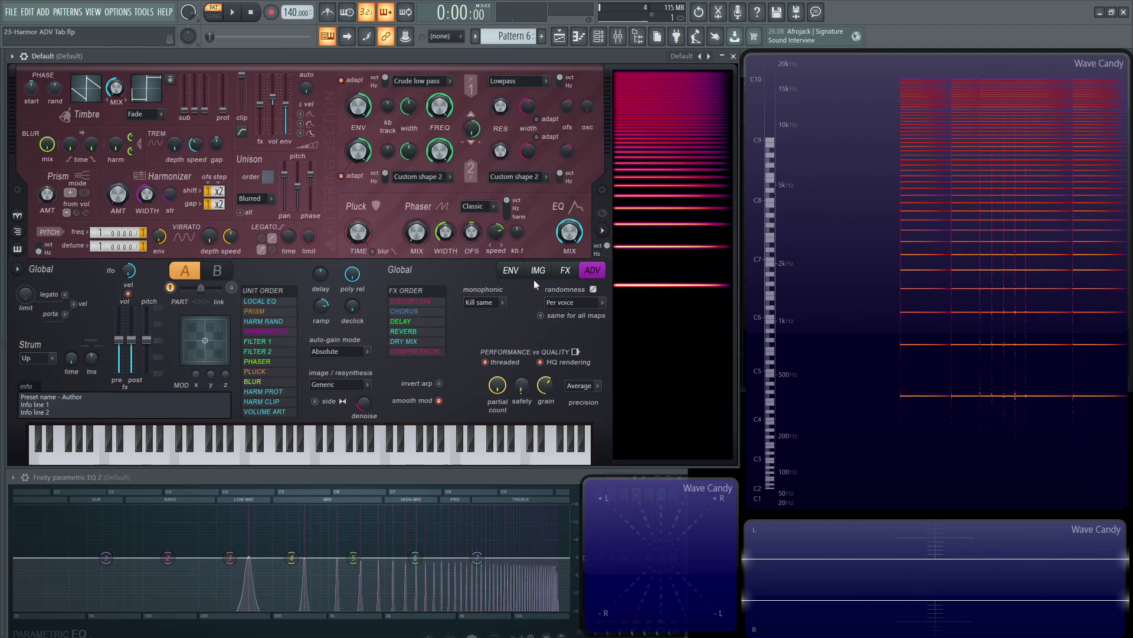
left_click(486, 314)
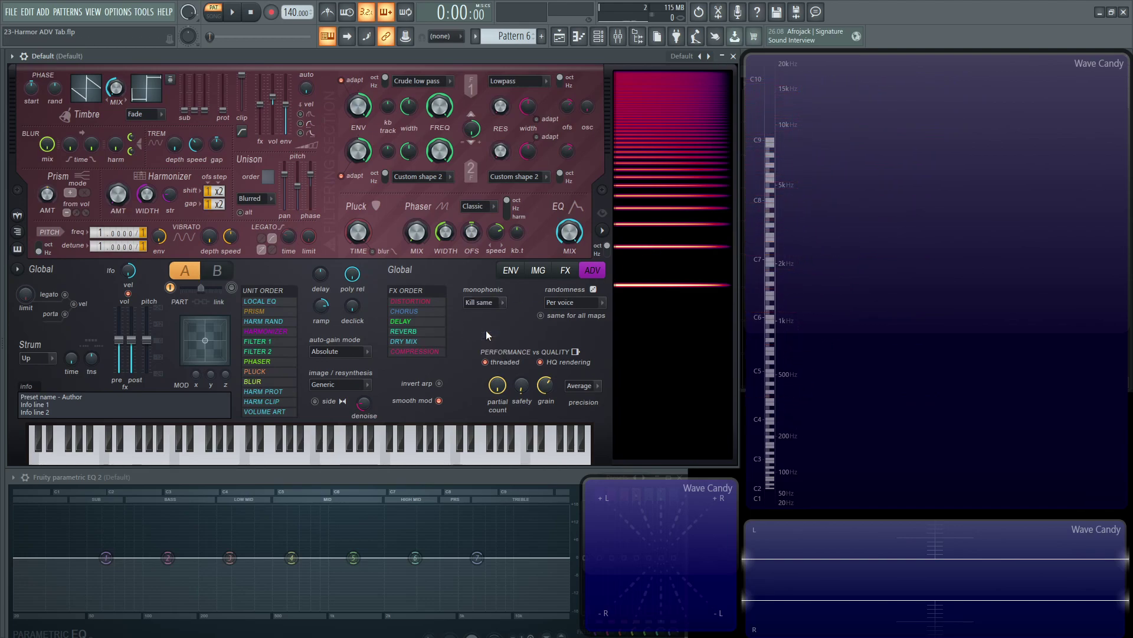
key("g")
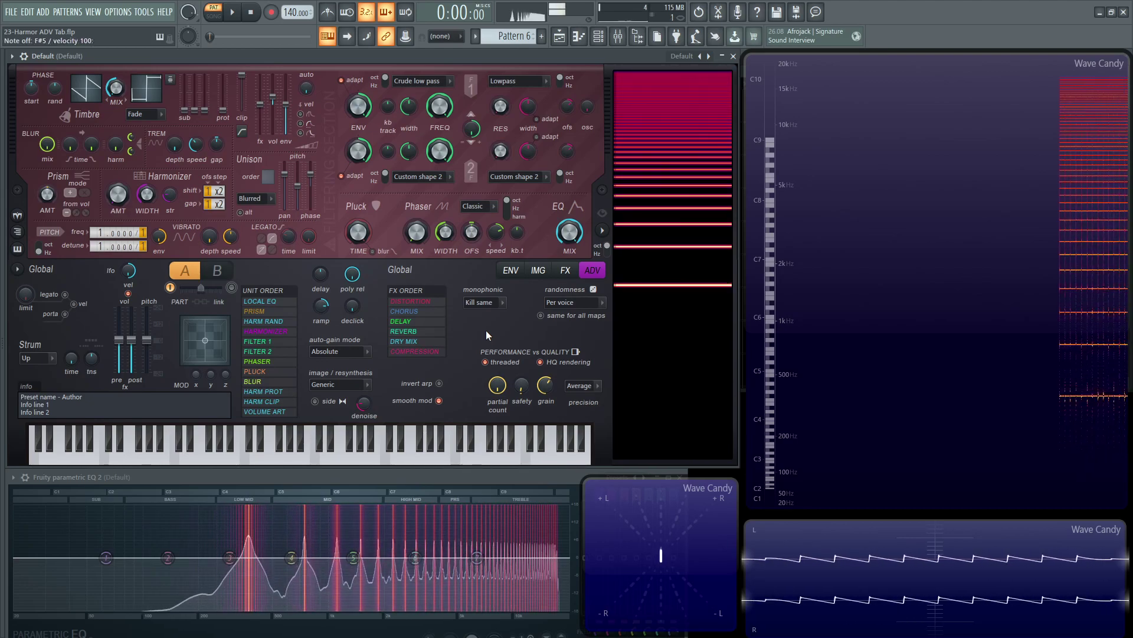
Step: Switch the monophonic mode to Off, play repeated F#5 notes for comparison, and restore Kill same
left_click(499, 304)
left_click(487, 317)
key("g")
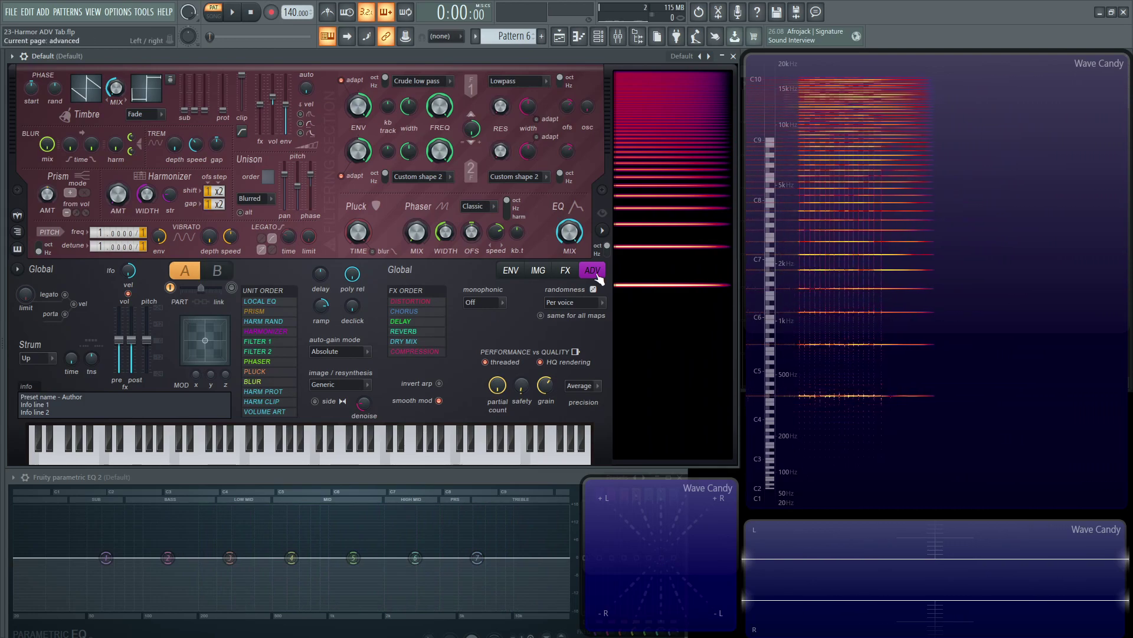
left_click(481, 303)
left_click(481, 331)
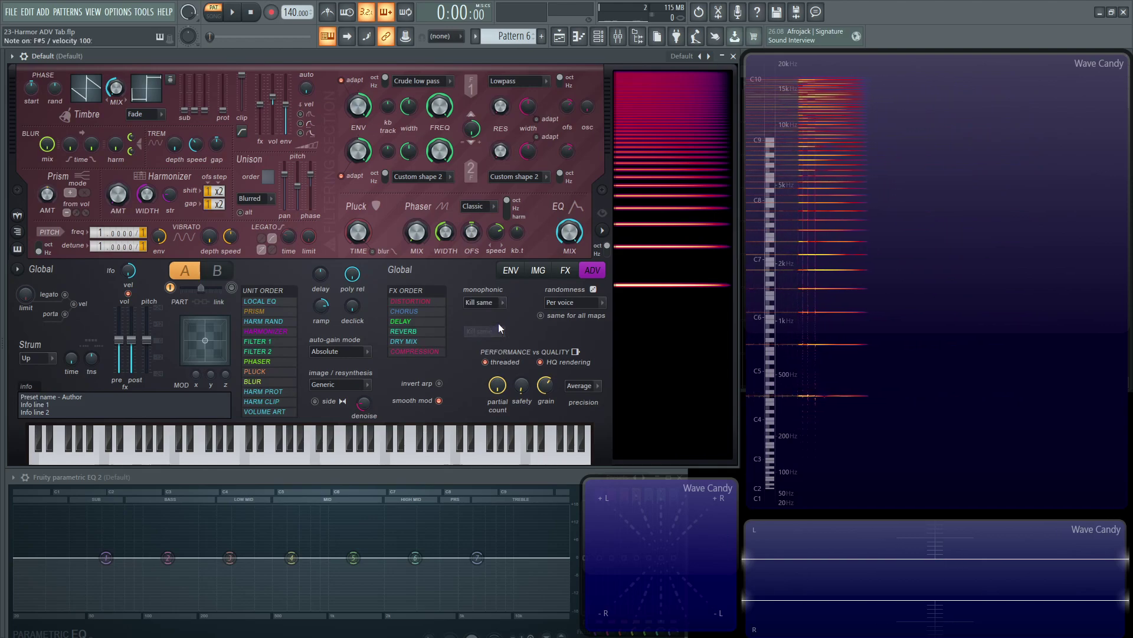
Step: Set the monophonic mode to Kill all and play a quick run of different notes
left_click(491, 303)
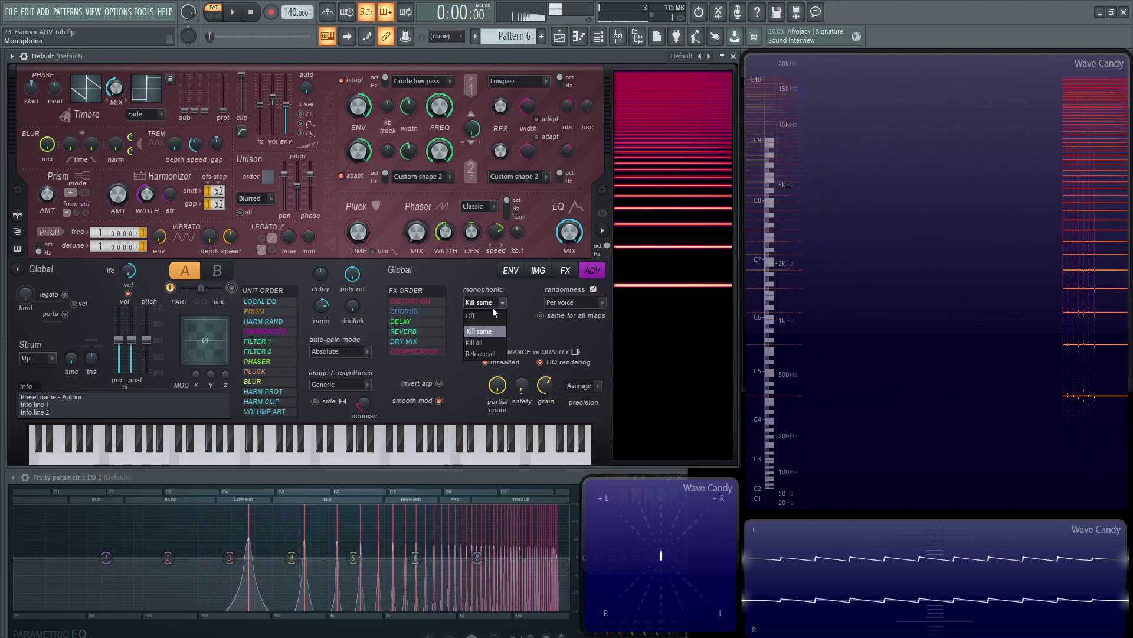
left_click(491, 340)
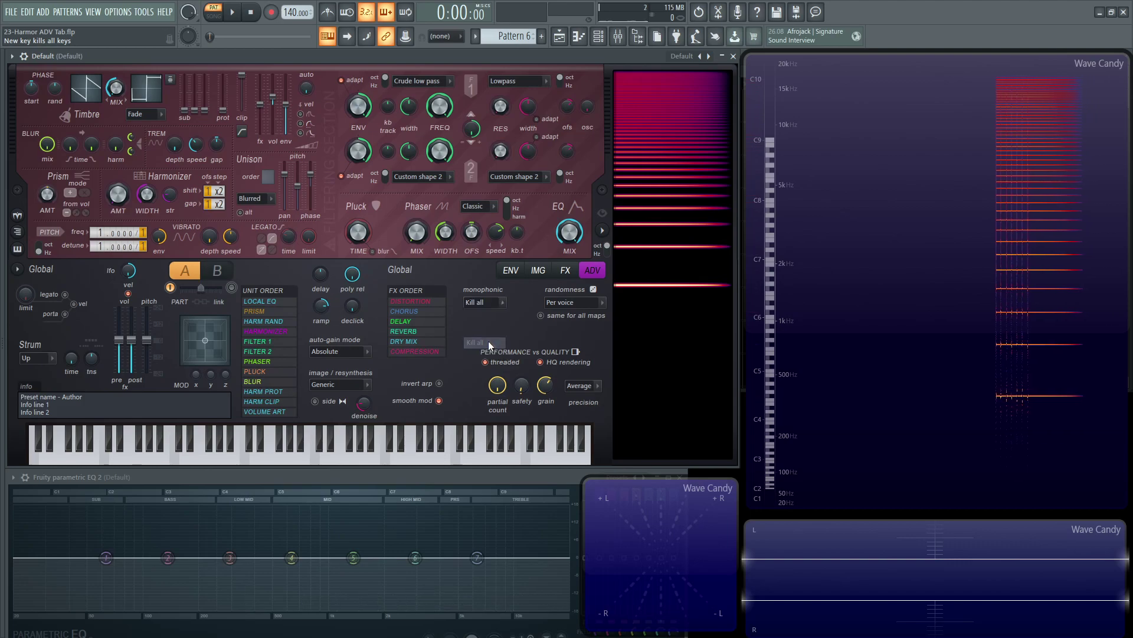
key("c")
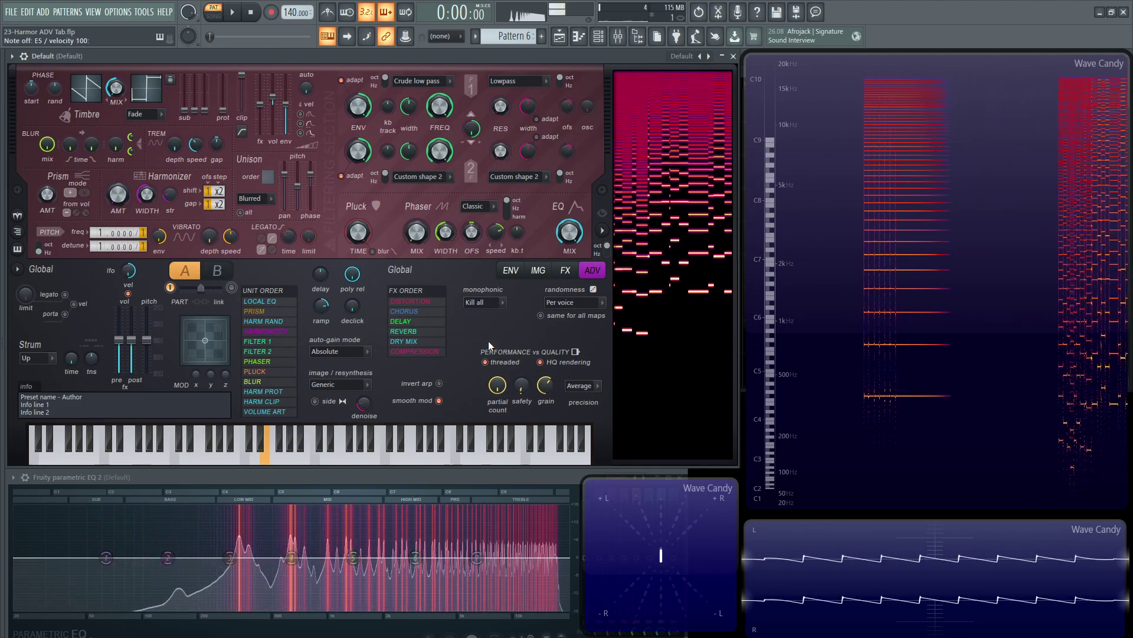
key("c")
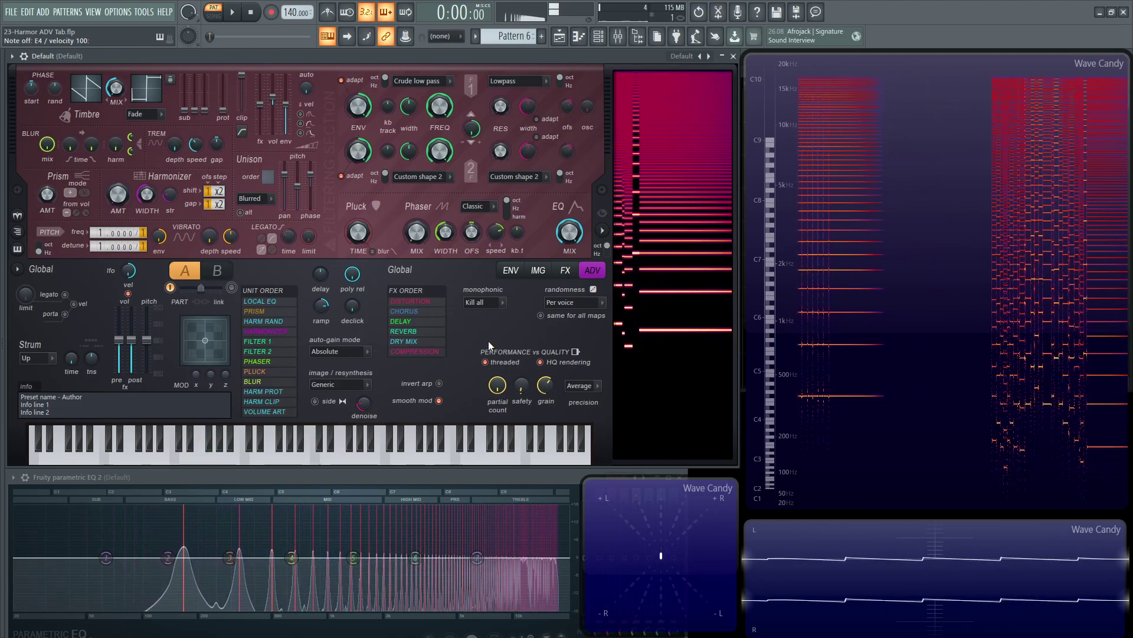
Step: Set the monophonic mode to Release all and adjust the volume envelope's release curve tension to about 35%
left_click(497, 301)
left_click(498, 355)
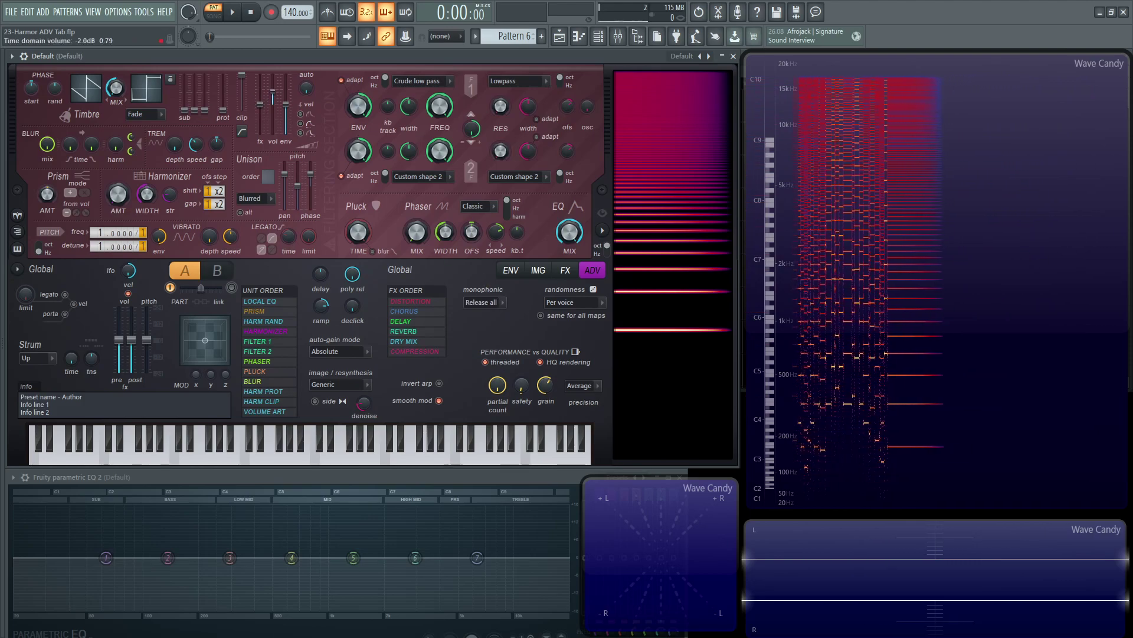
left_click(510, 270)
left_click_drag(459, 317, 458, 307)
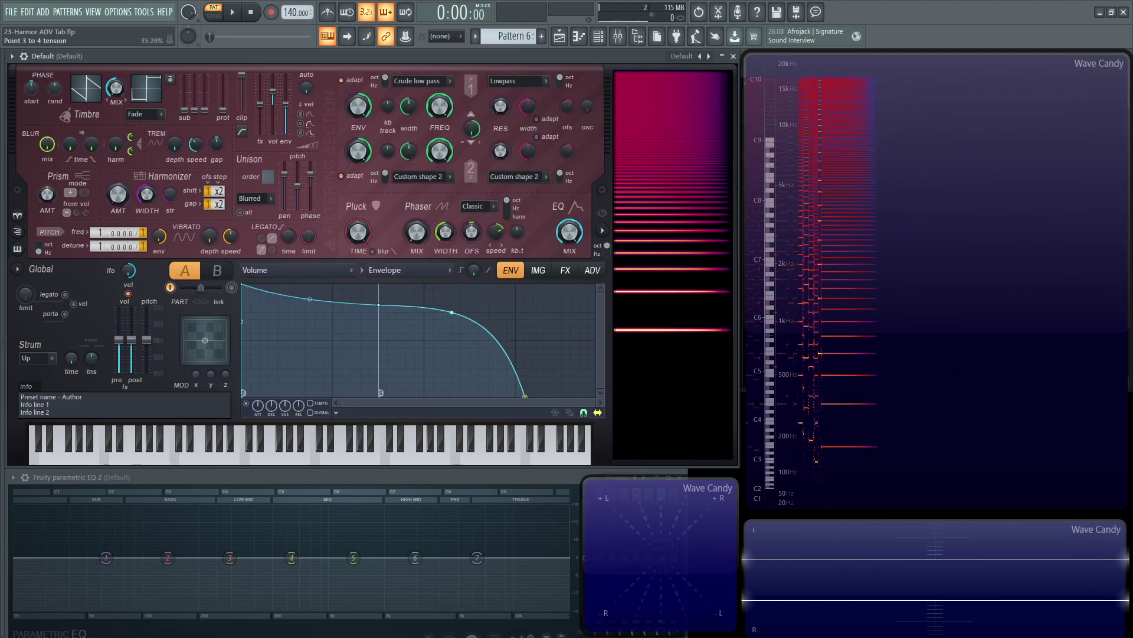
left_click(593, 270)
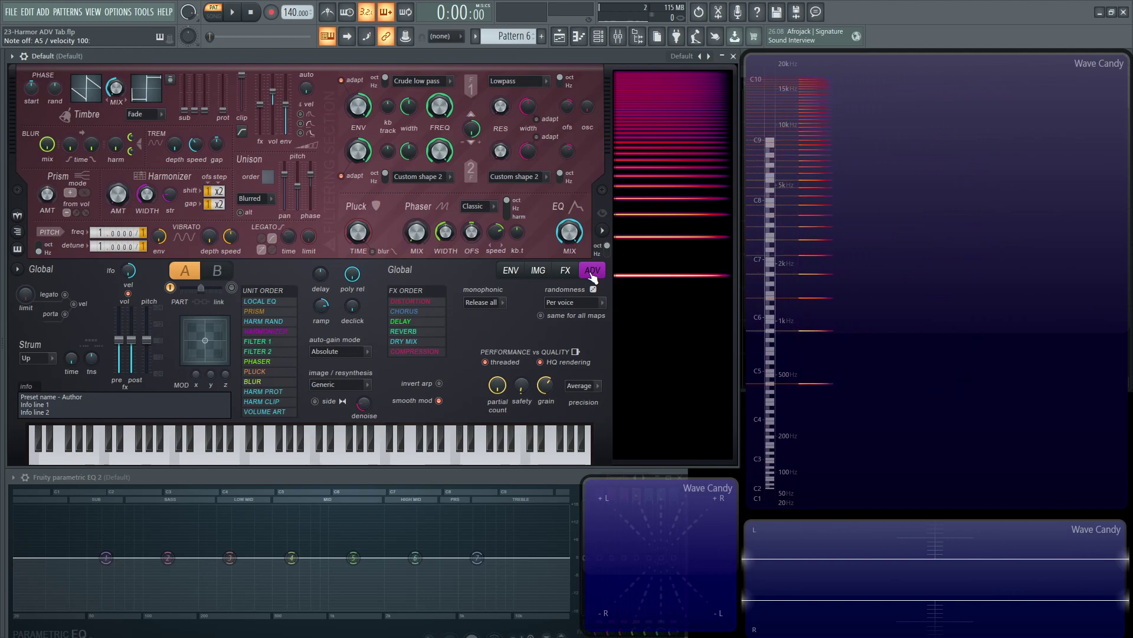
Step: Play held A5 notes interrupted by lower notes around B3 to audition the Release all mode
key("n")
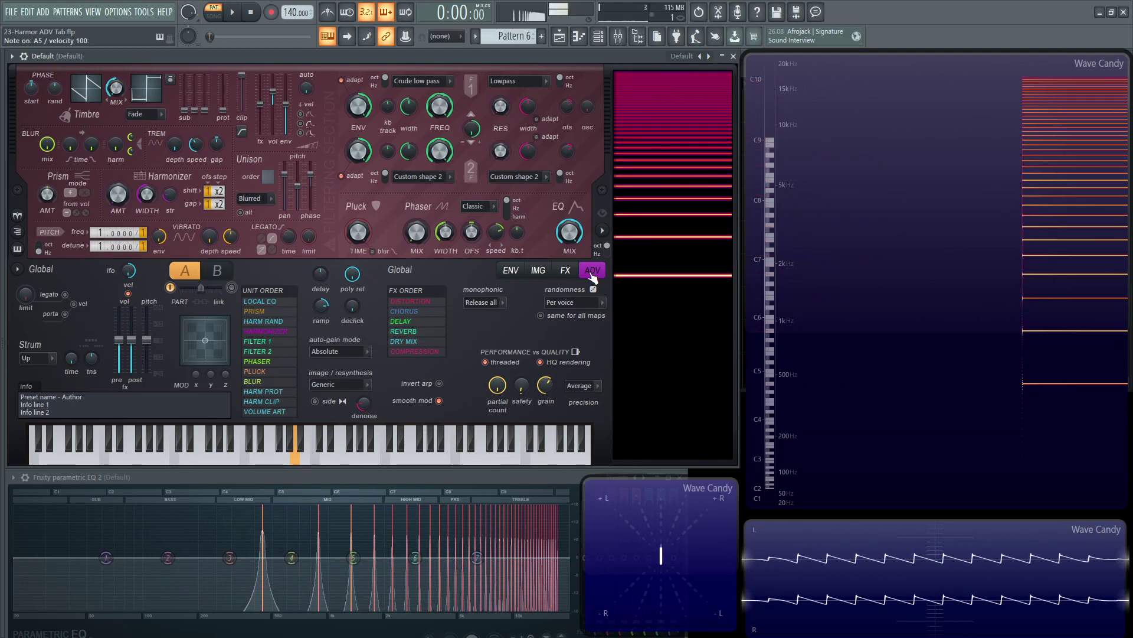
key("m")
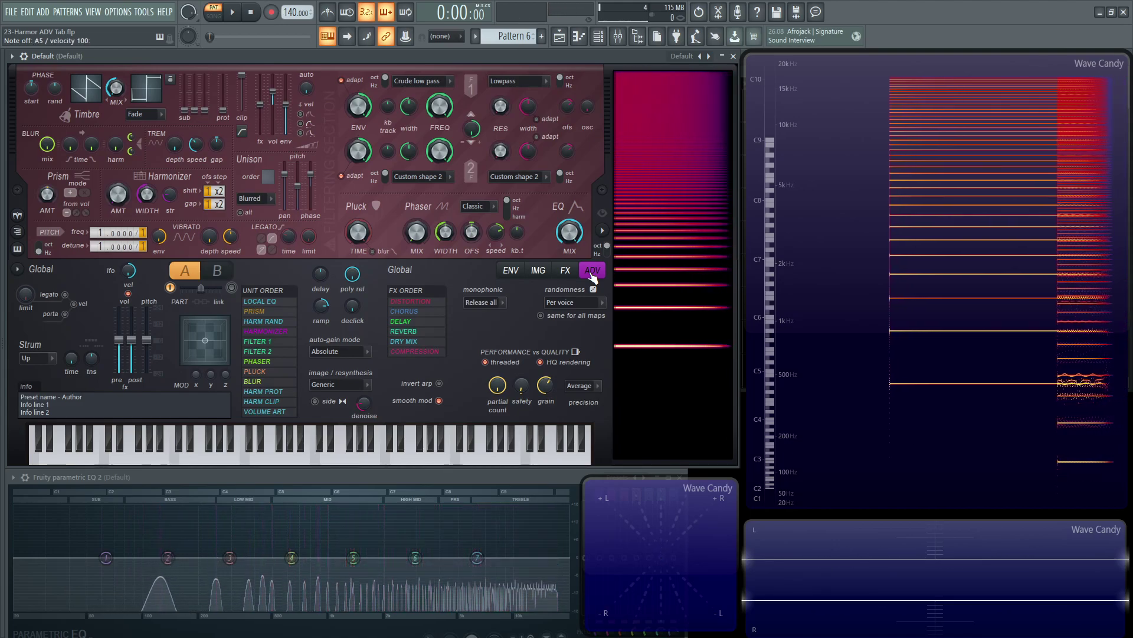
key("y")
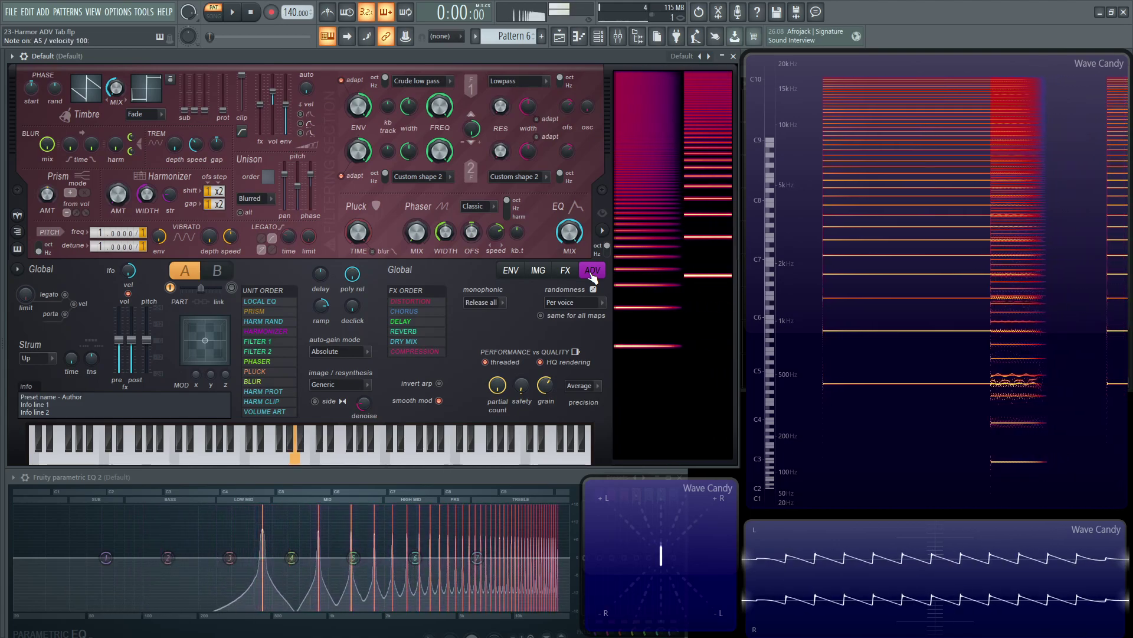
key("m")
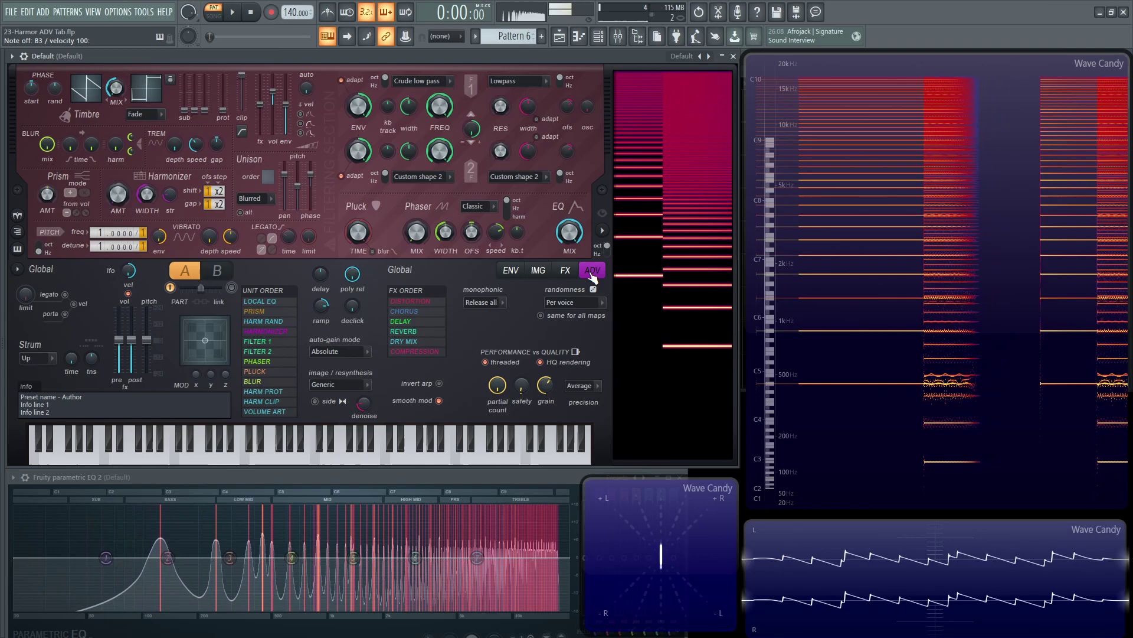
key("y")
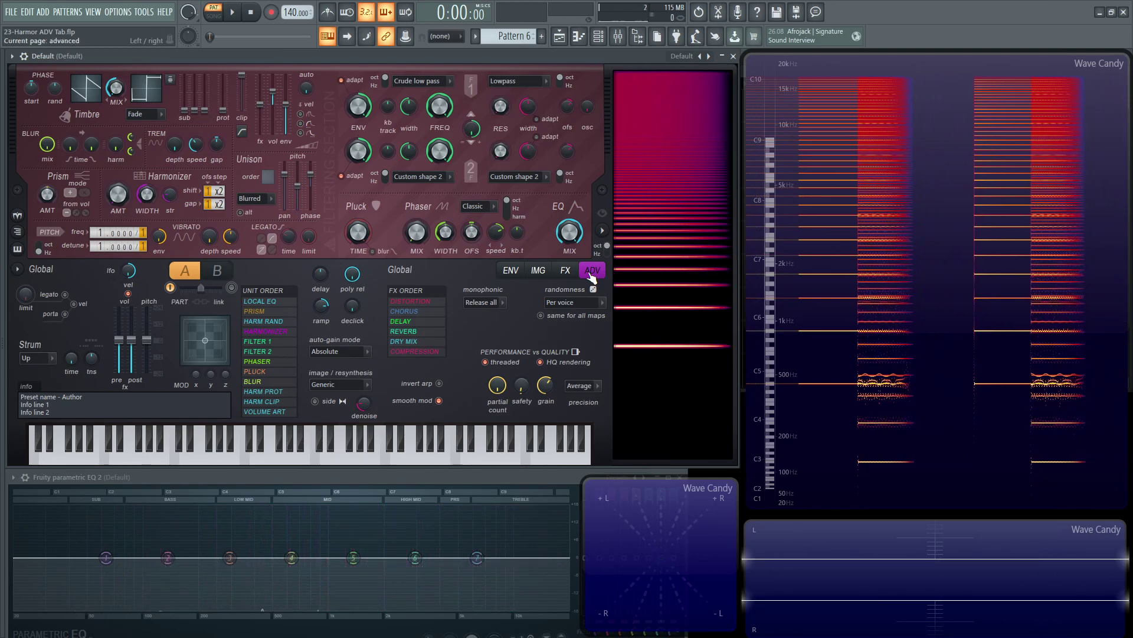
left_click(485, 303)
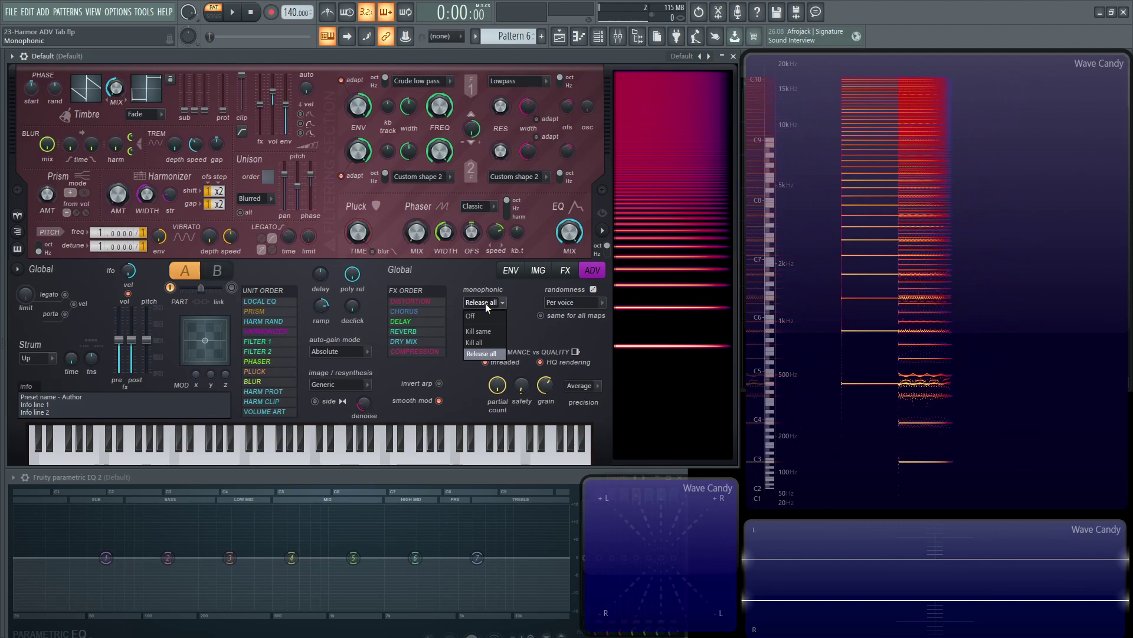
left_click(443, 374)
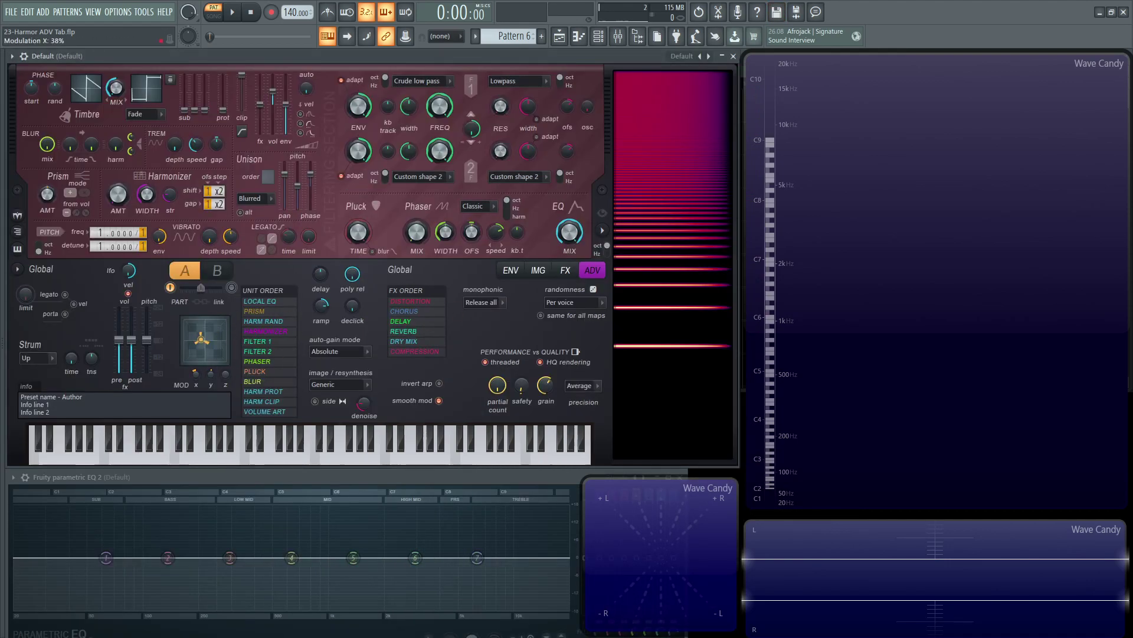
Step: Move the X modulation on the XY pad slightly past centre and try the smooth mod switch
left_click_drag(201, 338, 211, 338)
left_click(439, 401)
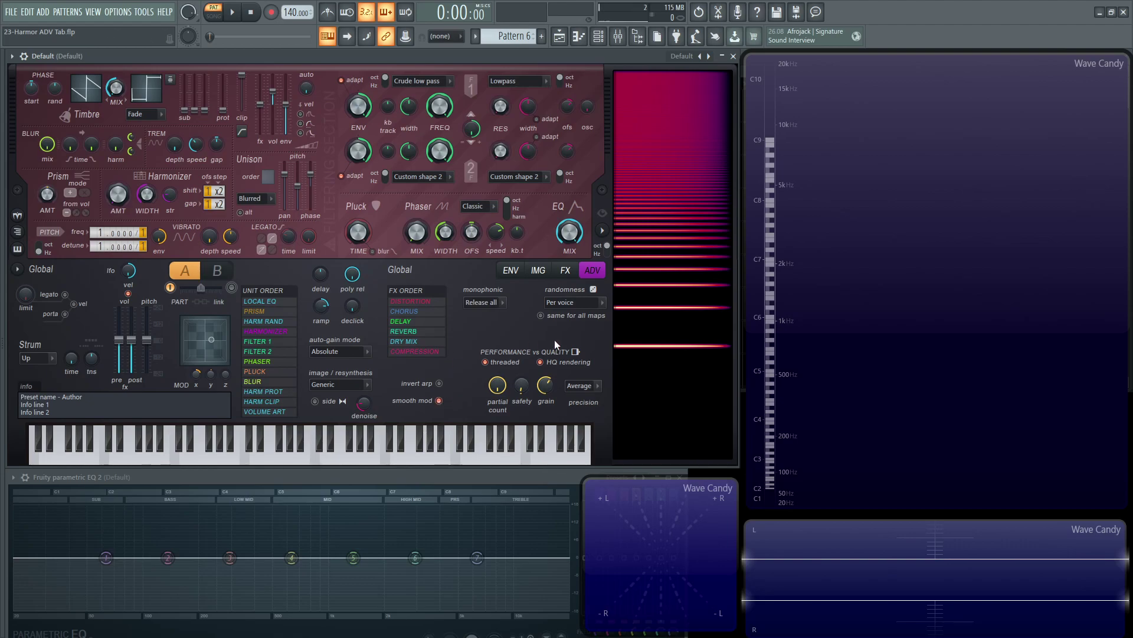
Step: Look through the voice randomness options, keeping Per voice selected
left_click(594, 302)
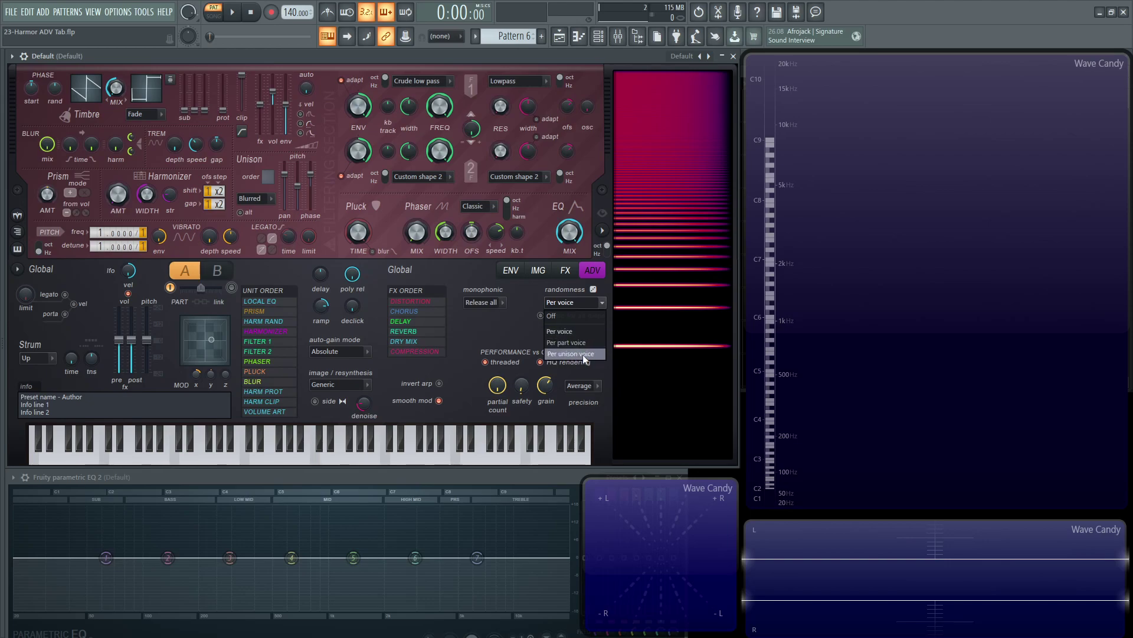
left_click(509, 327)
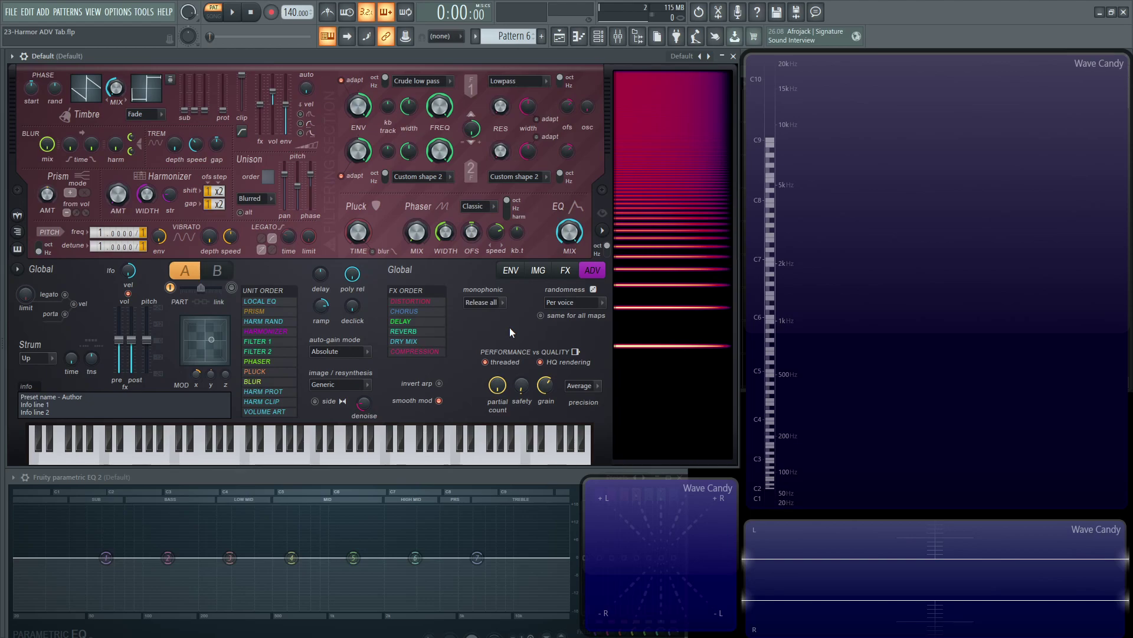
left_click(571, 303)
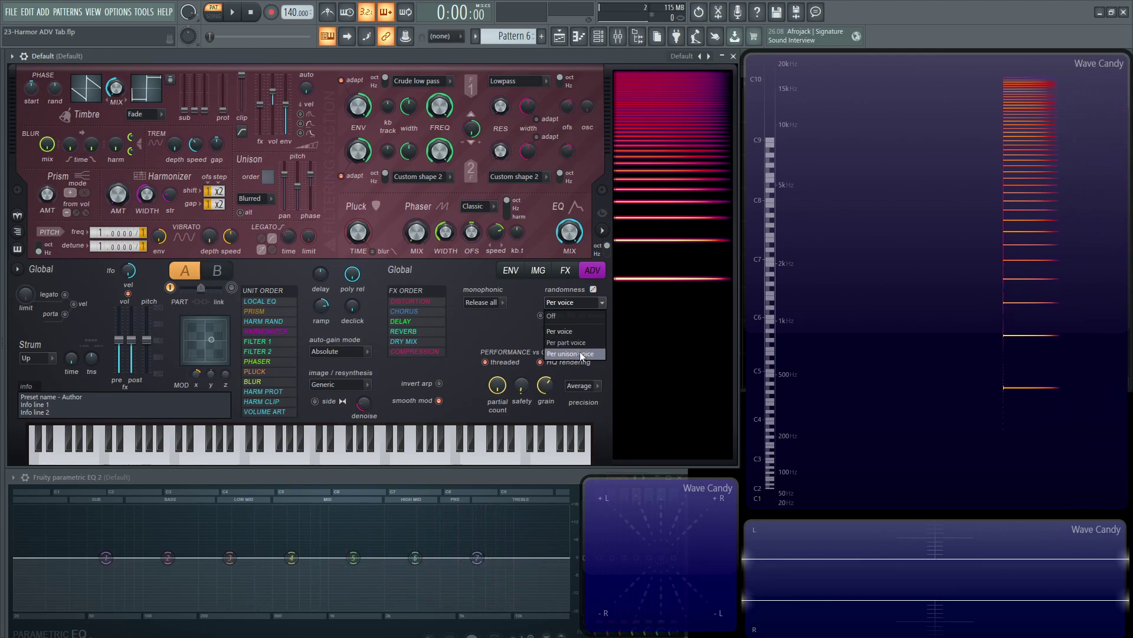
left_click(480, 330)
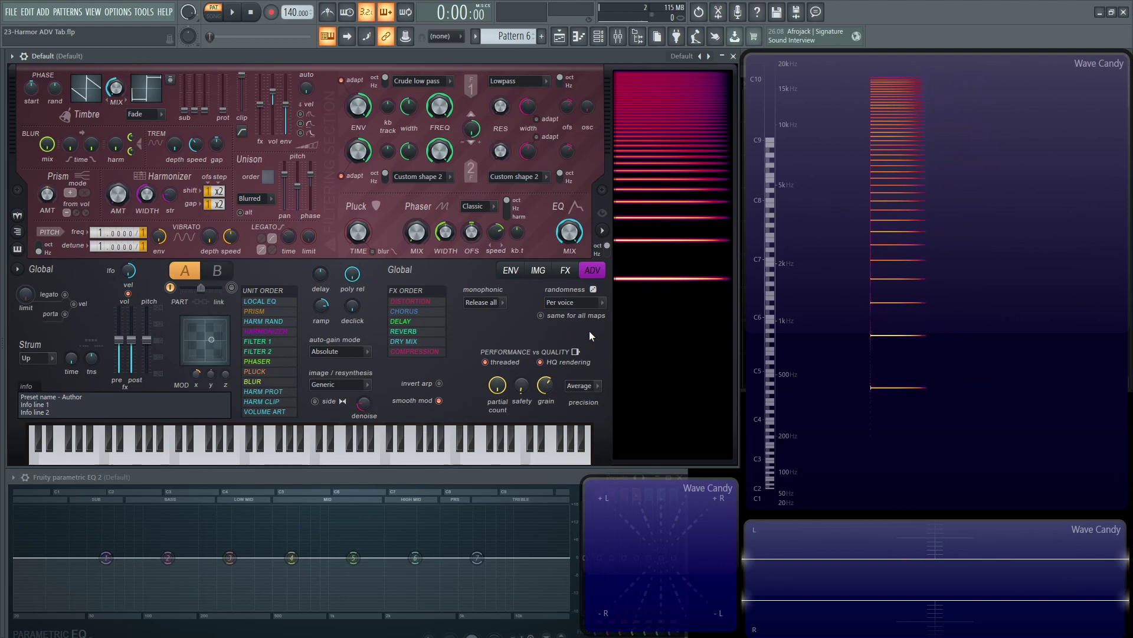
Step: Switch on same for all maps for the randomness, and look through the Volume articulator's envelope, LFO and mapping options
left_click(575, 323)
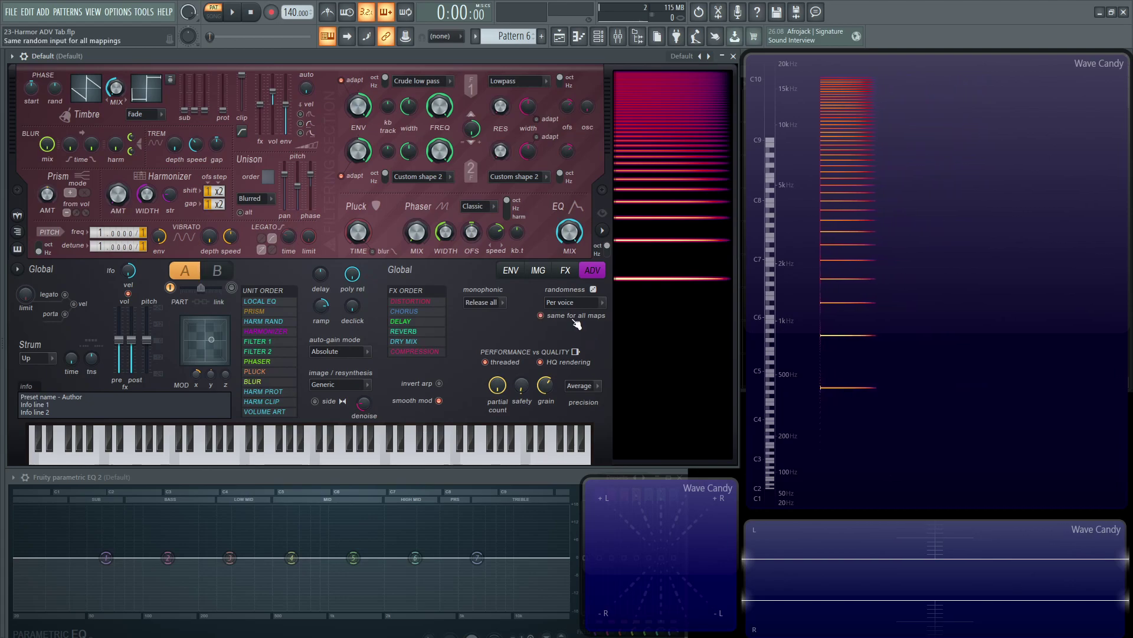
left_click(511, 270)
left_click(413, 271)
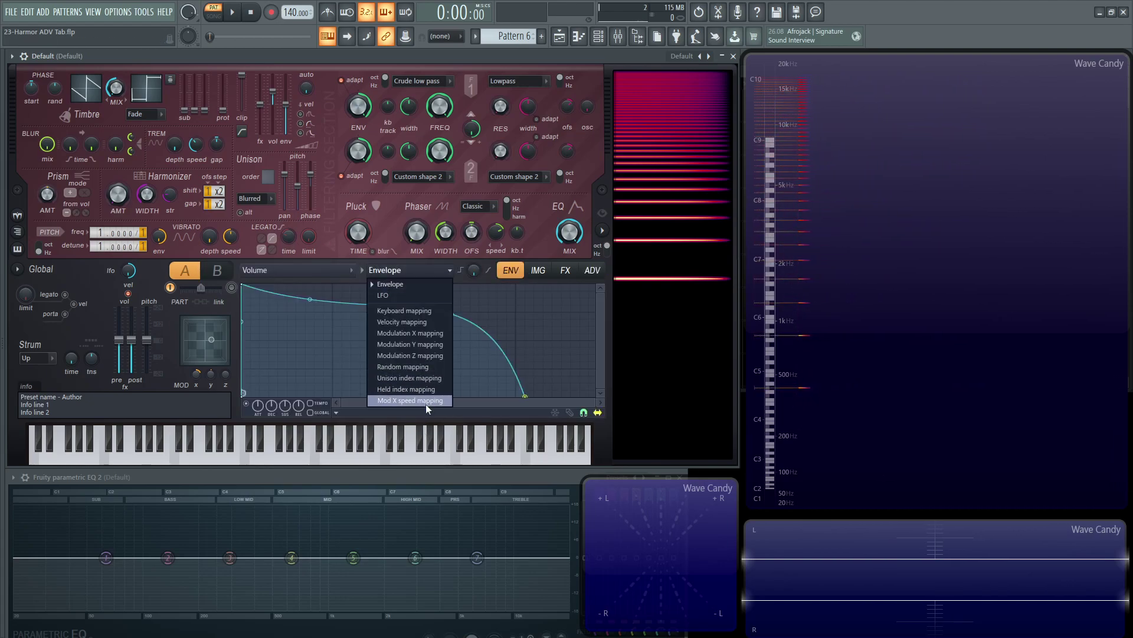
left_click(425, 270)
left_click(593, 270)
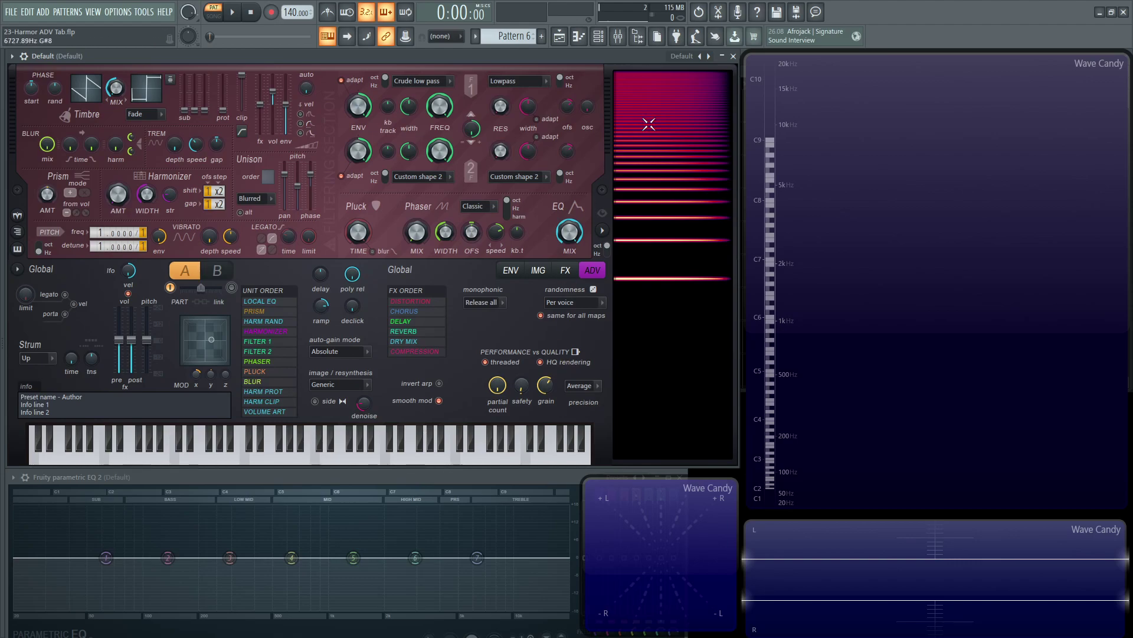
Step: Reset Harmor to its Default preset and return to the advanced settings
left_click(682, 56)
left_click(727, 232)
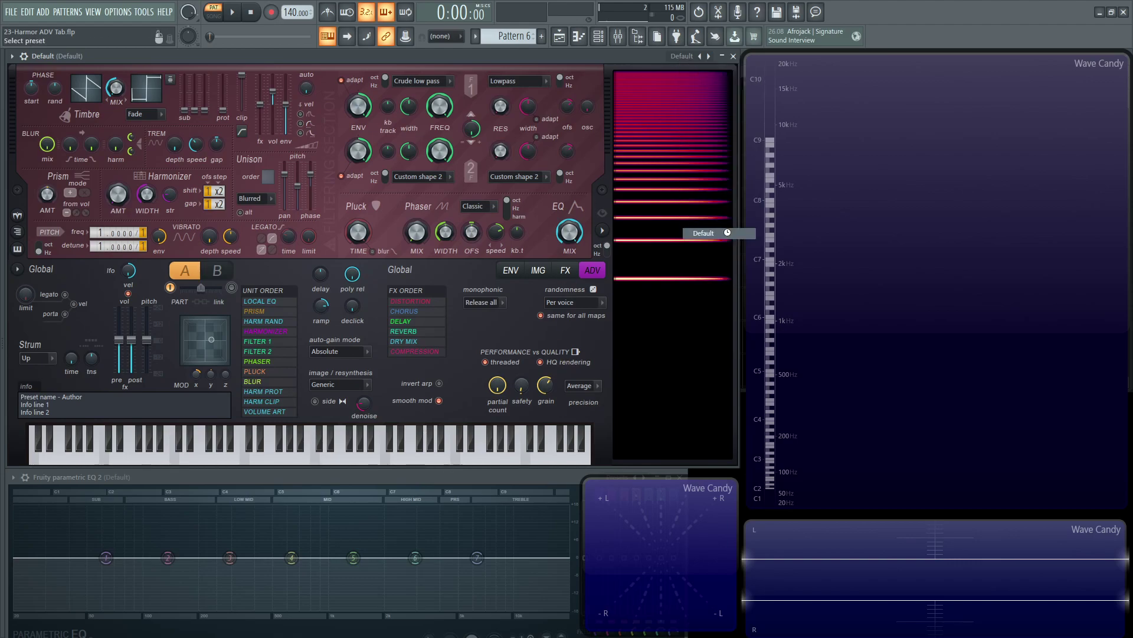
left_click(590, 271)
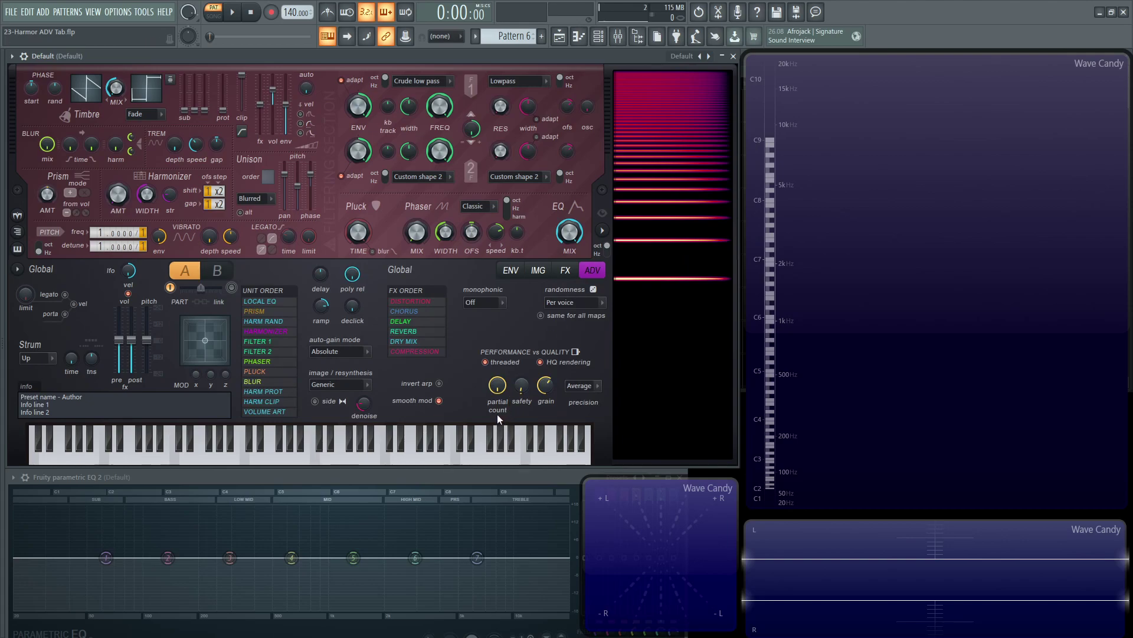
Step: Lower the highest partial count to 3600 cents / 12 partials and play test notes to hear the effect
left_click(498, 385)
left_click_drag(498, 385, 498, 466)
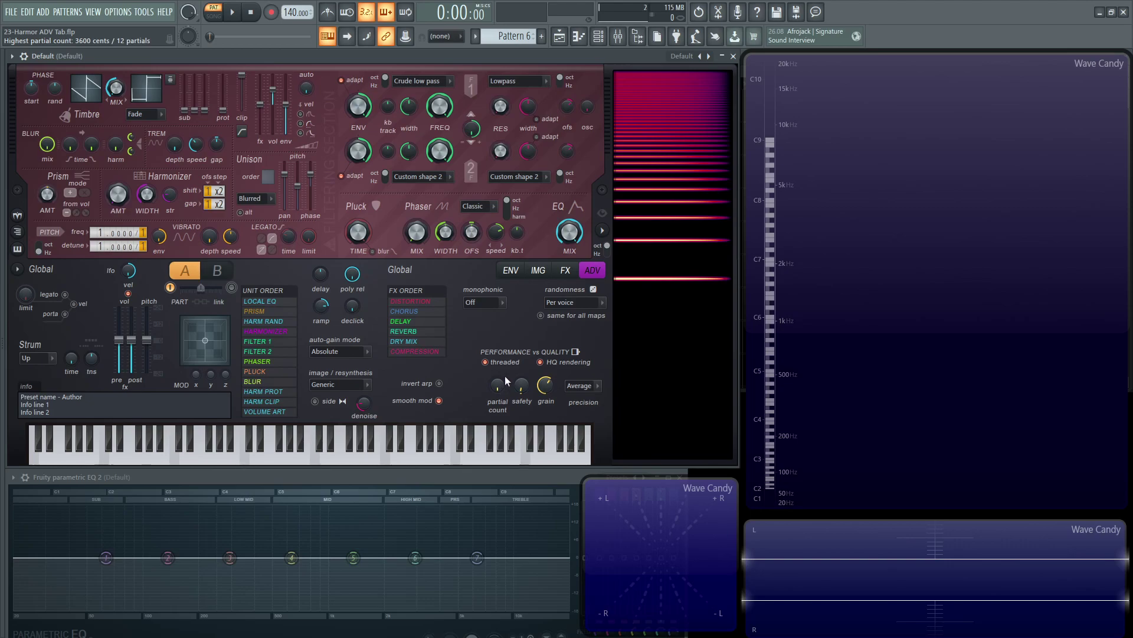
key("g")
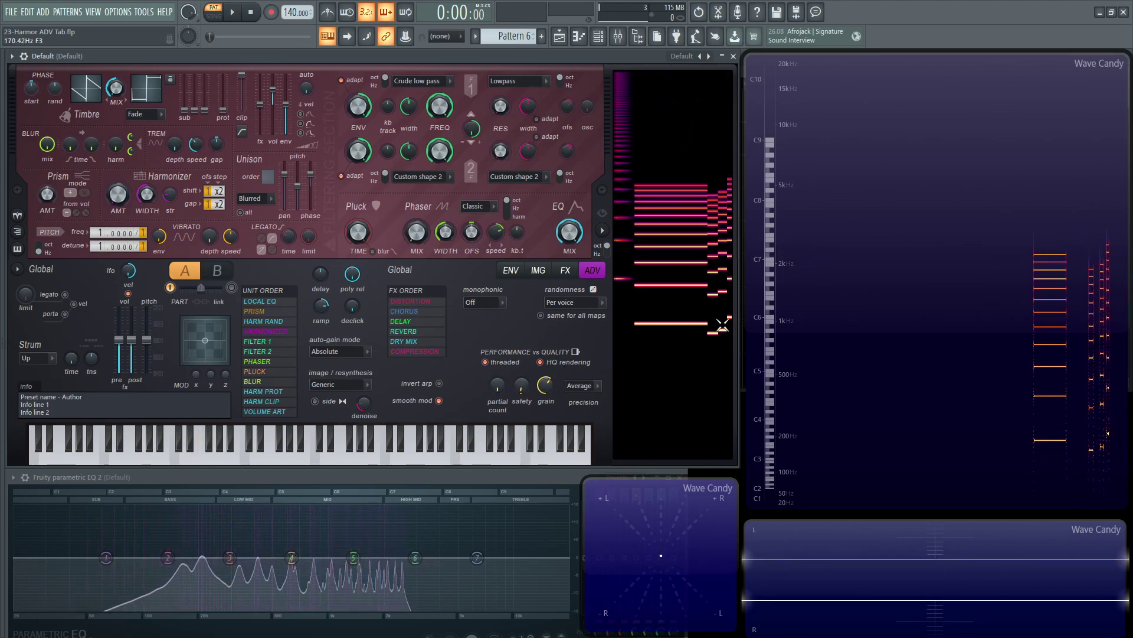
key("g")
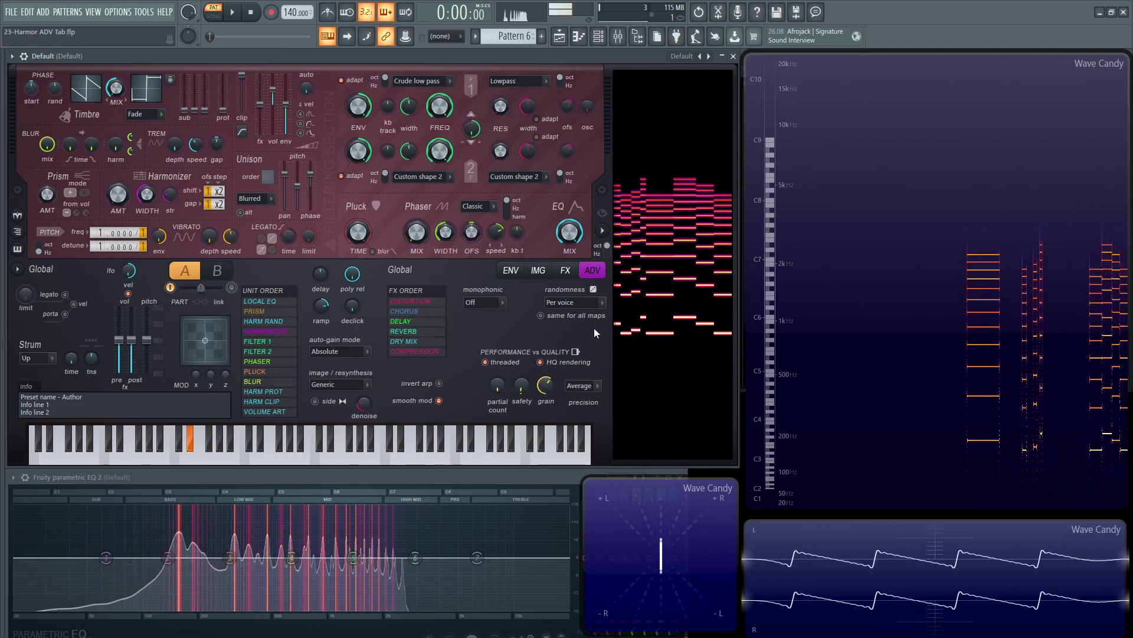
Step: Restore the partial count to its maximum and play test notes to hear the full spectrum
left_click_drag(498, 384, 503, 400)
key("d")
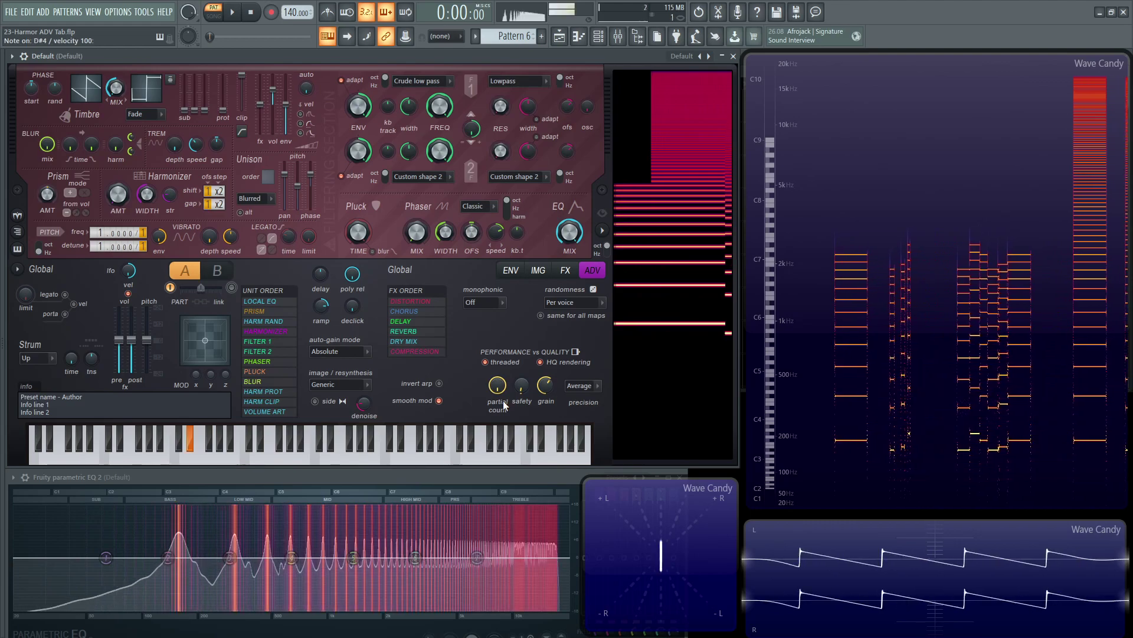
key("d")
key("c")
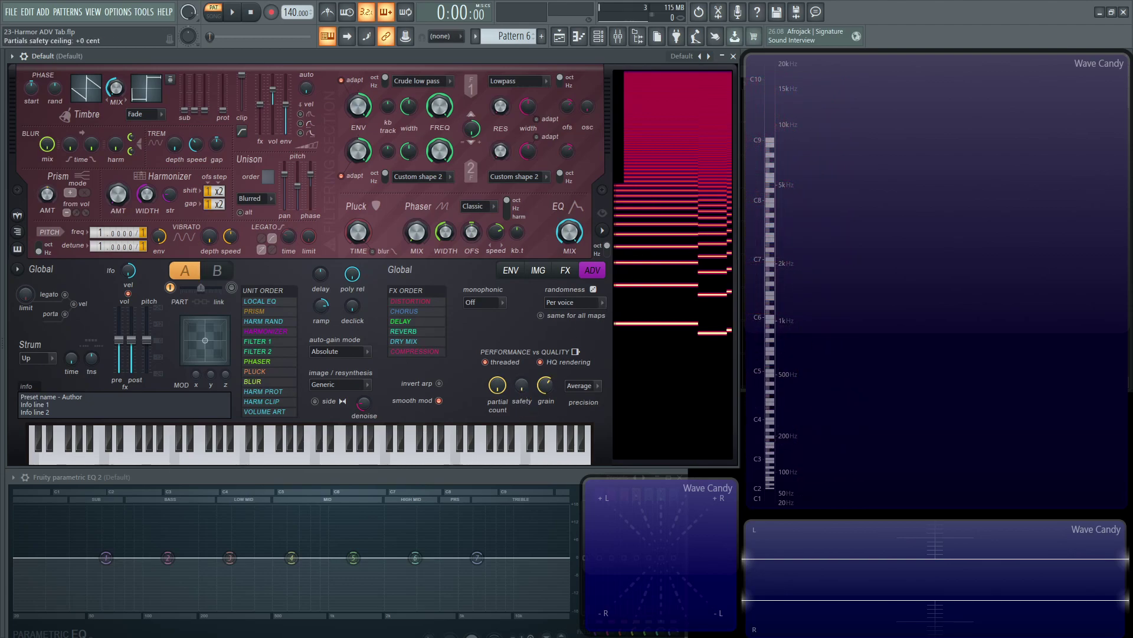
Step: Try the partials safety ceiling and set the envelope granularity to 2.00 ms, auditioning with test notes
mouse_move(528, 391)
left_mouse_down()
mouse_move(528, 363)
mouse_move(526, 408)
left_mouse_up()
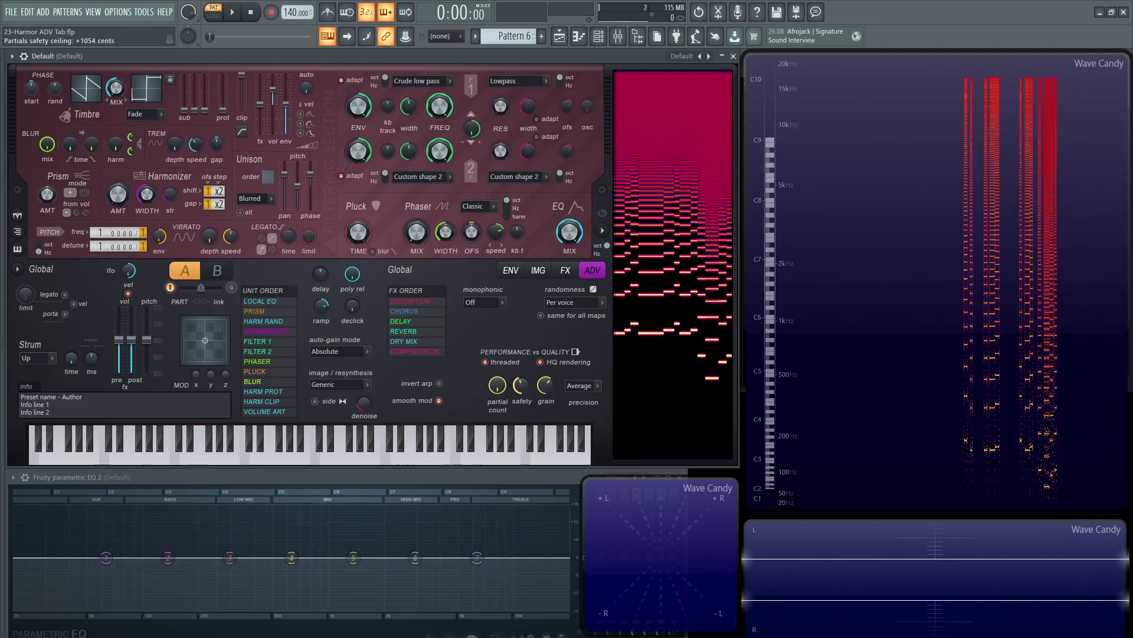
left_click(597, 386)
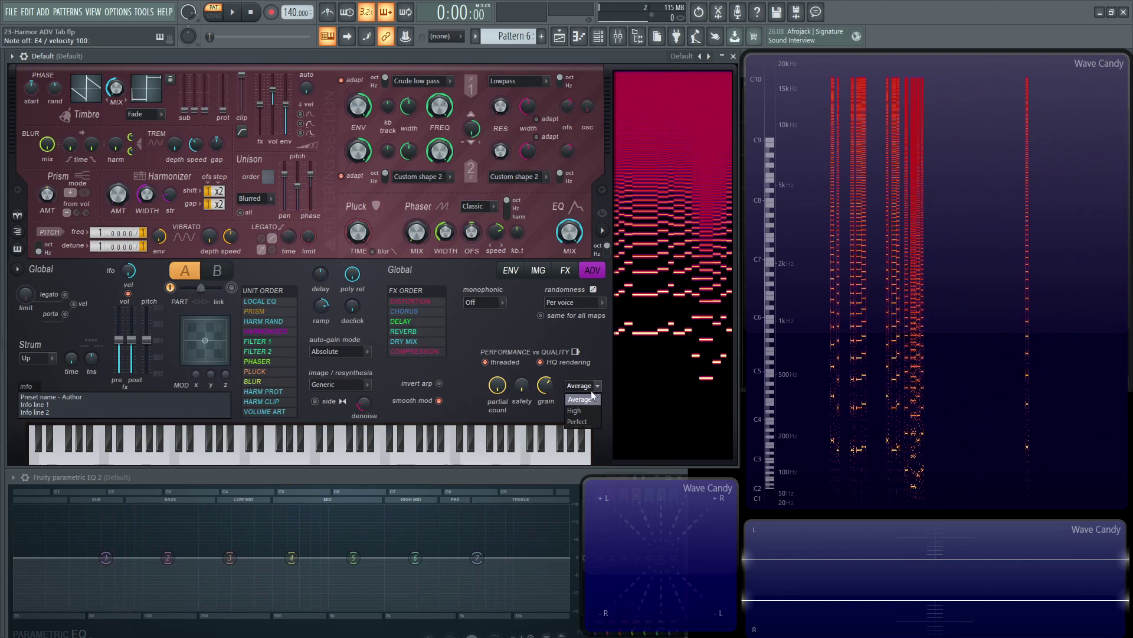
left_click(554, 399)
left_click_drag(546, 386, 550, 384)
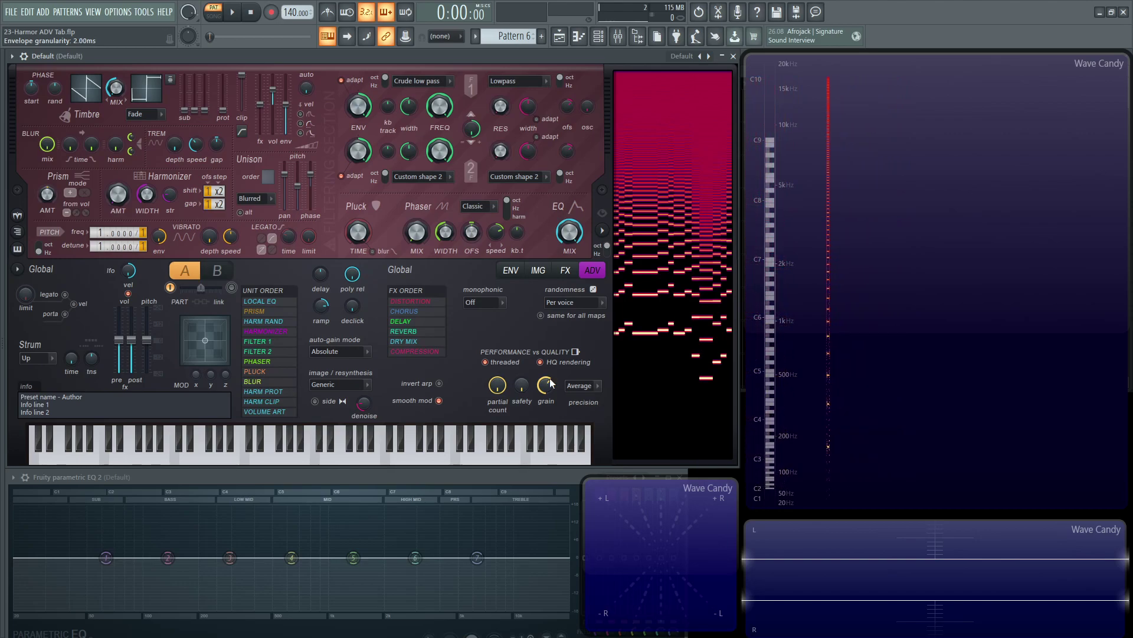
key("g")
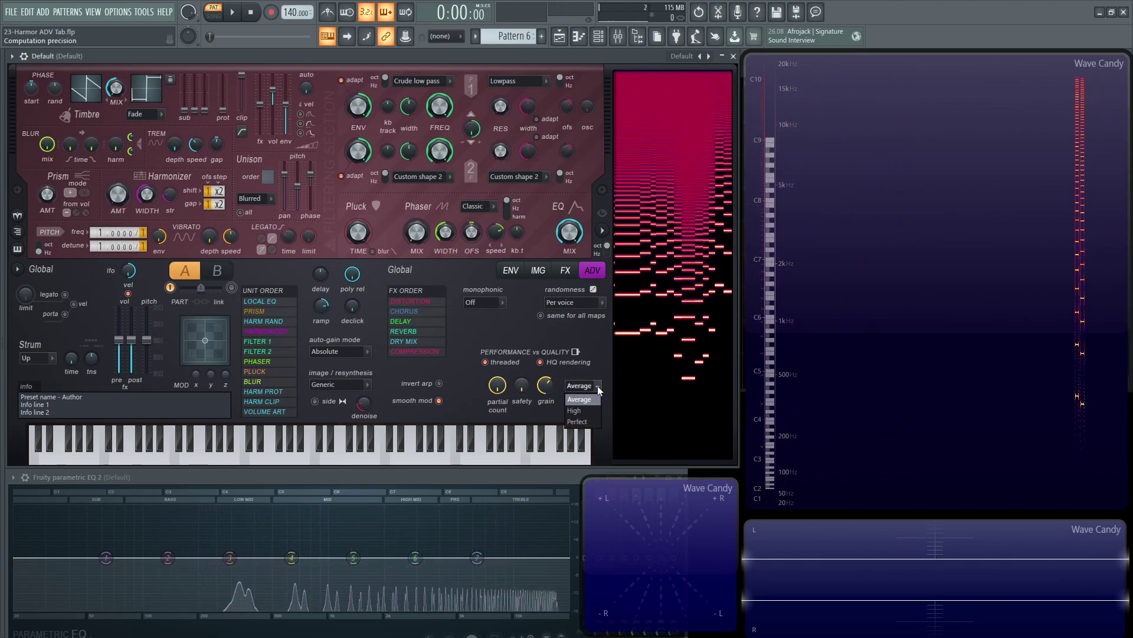
Step: Raise the computation precision to High and finally to Perfect
left_click(583, 386)
left_click(591, 412)
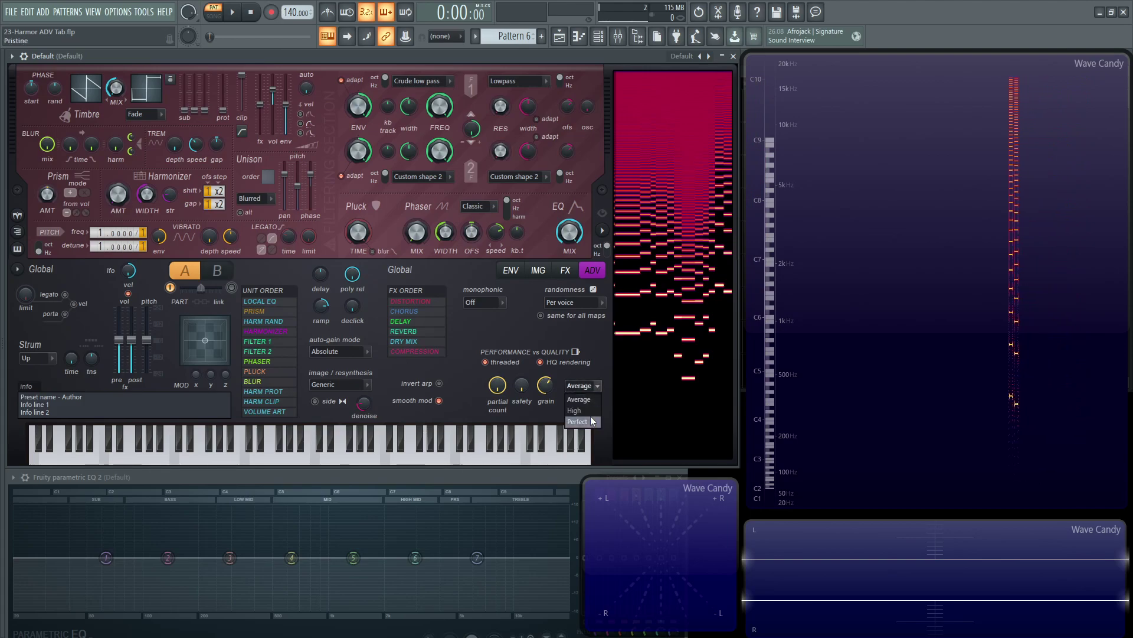
left_click(583, 384)
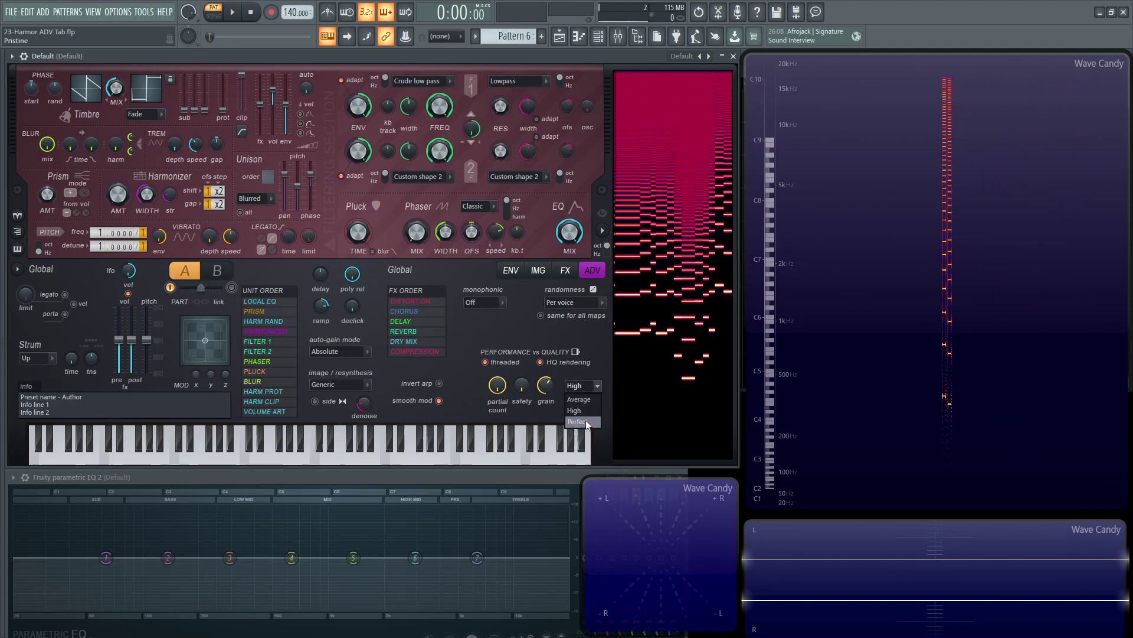
left_click(577, 420)
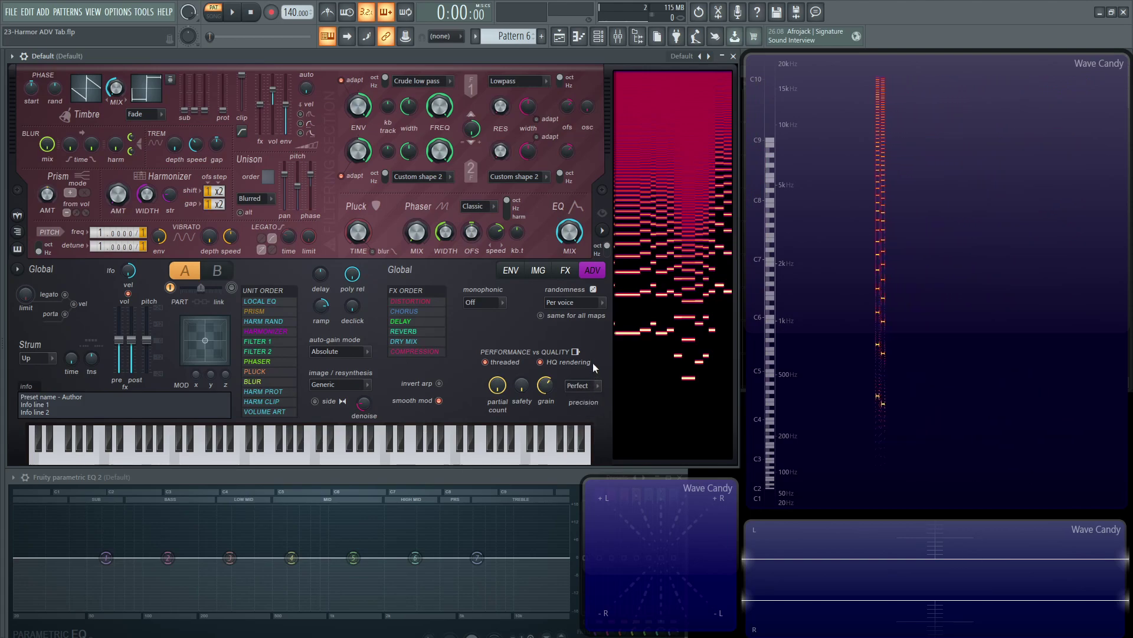